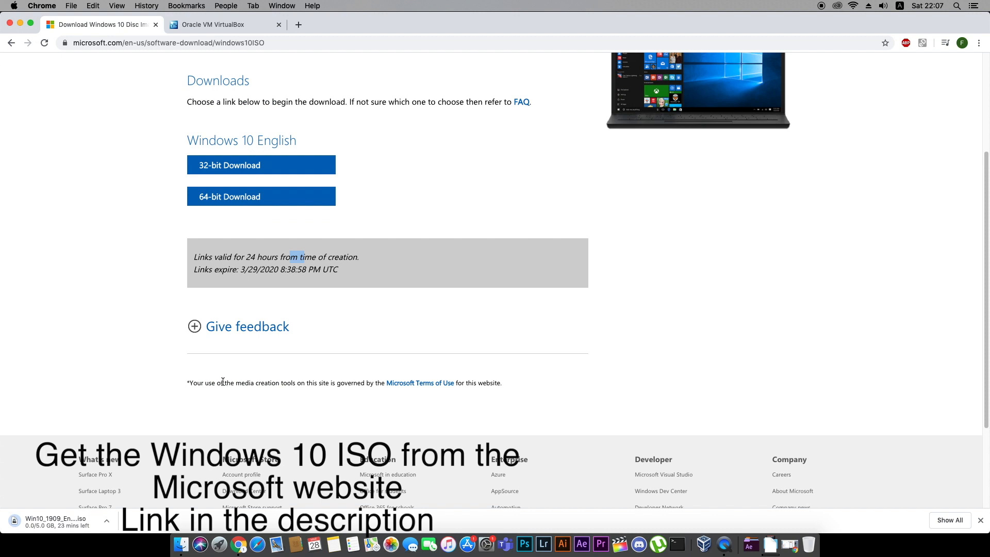
# - Cancel the running Windows 10 ISO download and dismiss the browser's download bar
pyautogui.scroll(3, 214, 387)
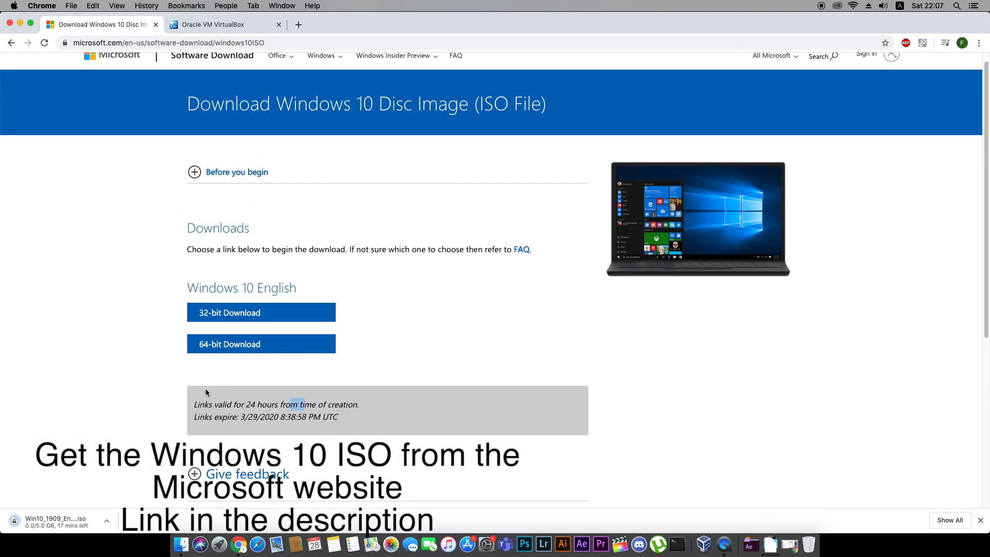
pyautogui.click(106, 520)
pyautogui.click(124, 525)
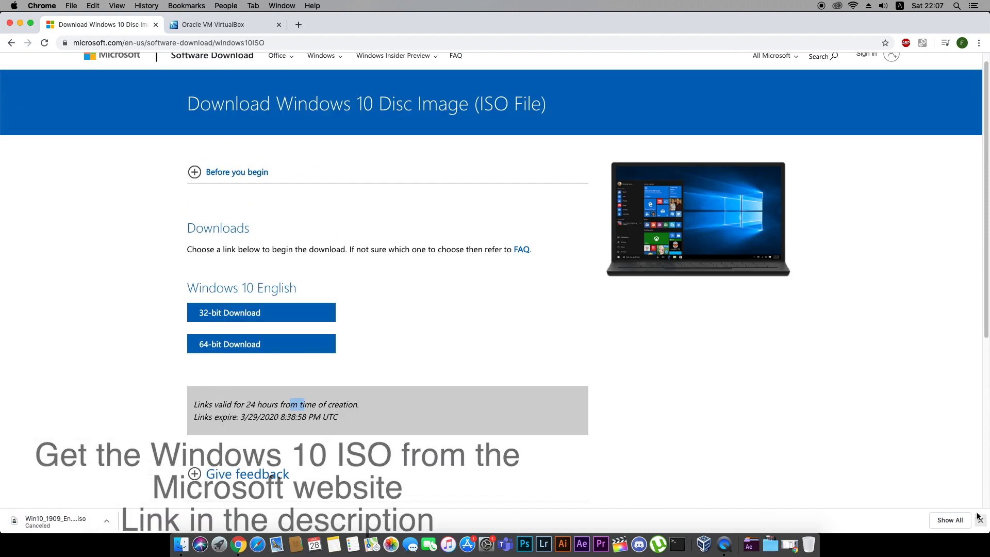
pyautogui.click(980, 520)
# - Start downloading the VirtualBox 6.1.4 package for OS X hosts from the VirtualBox website, and cancel that download
pyautogui.click(214, 25)
pyautogui.click(226, 43)
pyautogui.moveTo(226, 43); pyautogui.dragTo(153, 40)
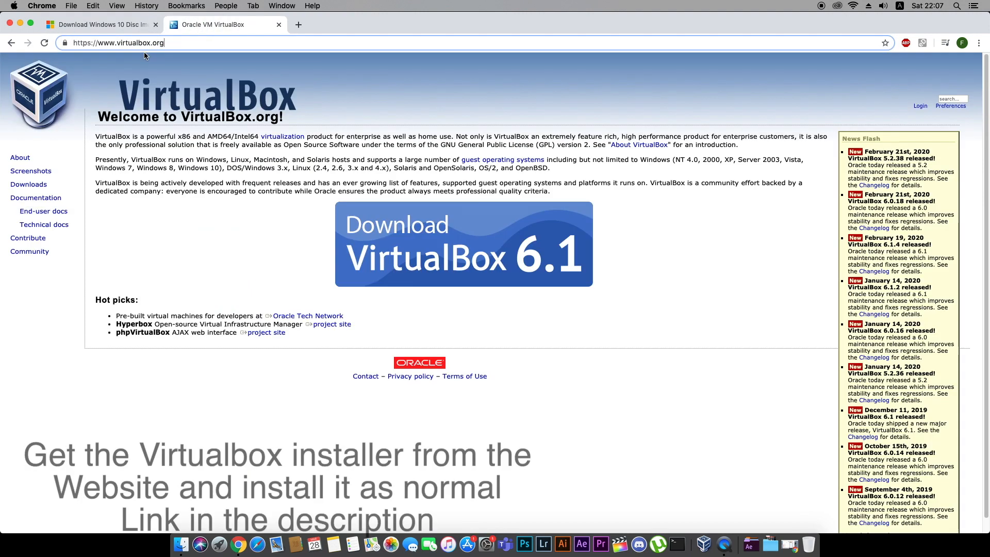
pyautogui.click(23, 185)
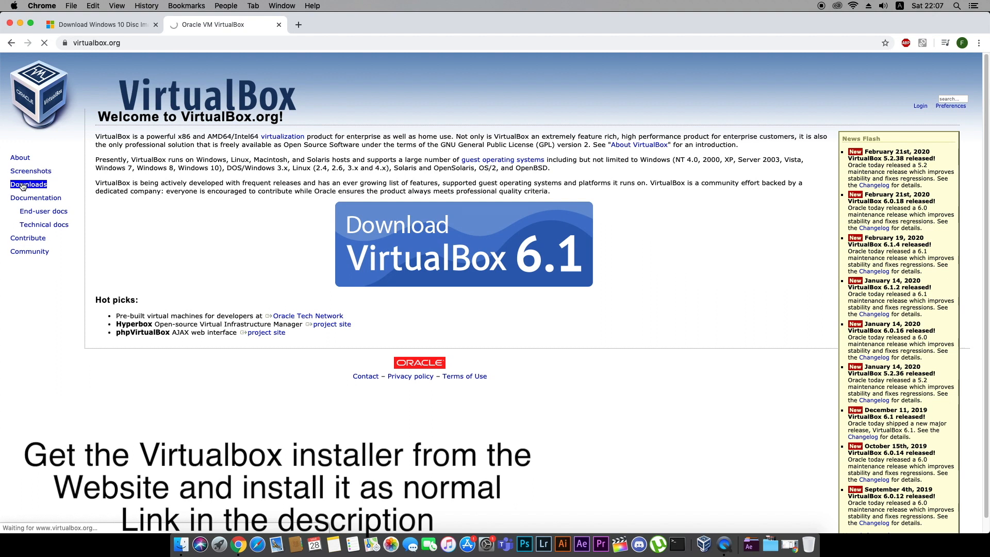
pyautogui.click(128, 246)
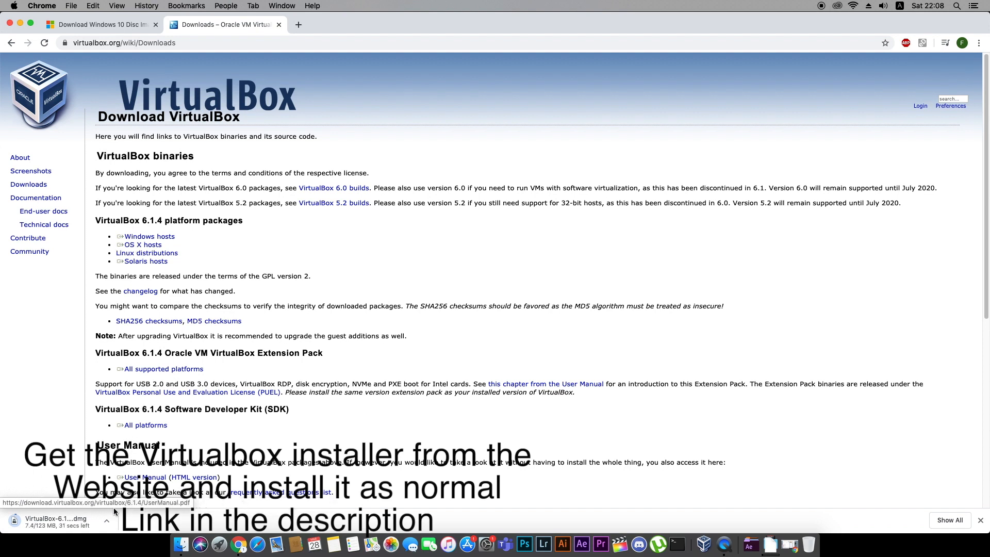
pyautogui.click(107, 521)
pyautogui.click(123, 522)
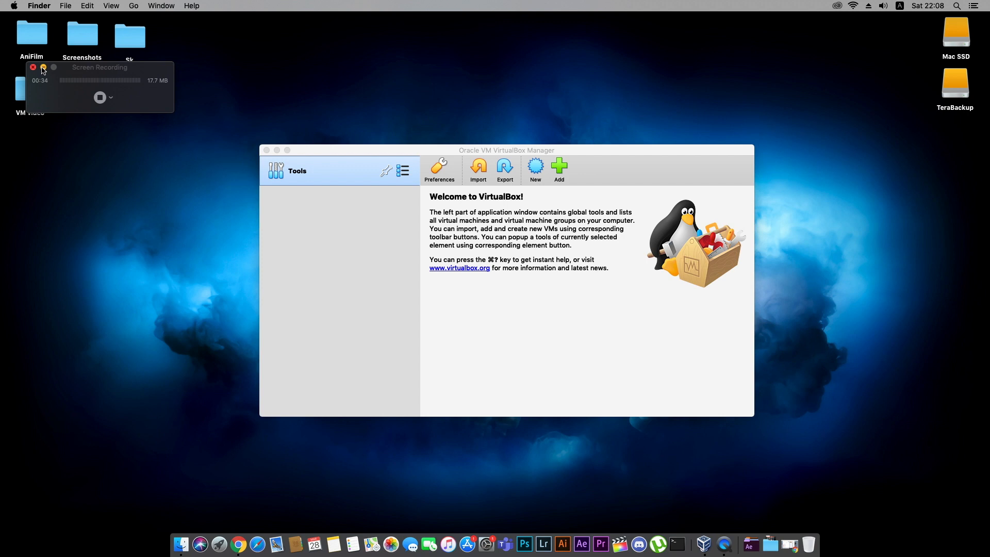
# - Set up a new virtual machine named Win10 in expert mode and continue to creating its virtual hard disk
pyautogui.moveTo(611, 154); pyautogui.dragTo(618, 148)
pyautogui.click(545, 164)
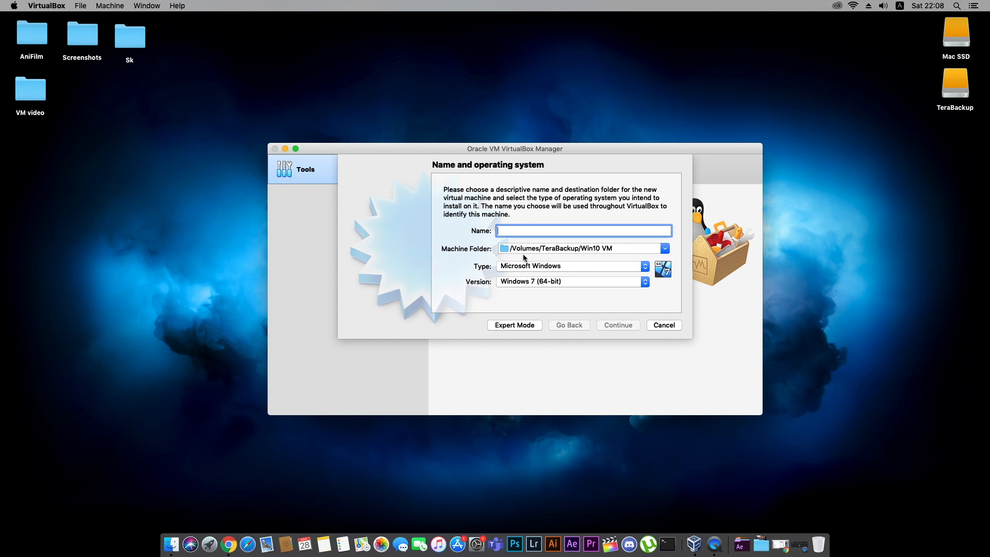
pyautogui.write('Windows10')
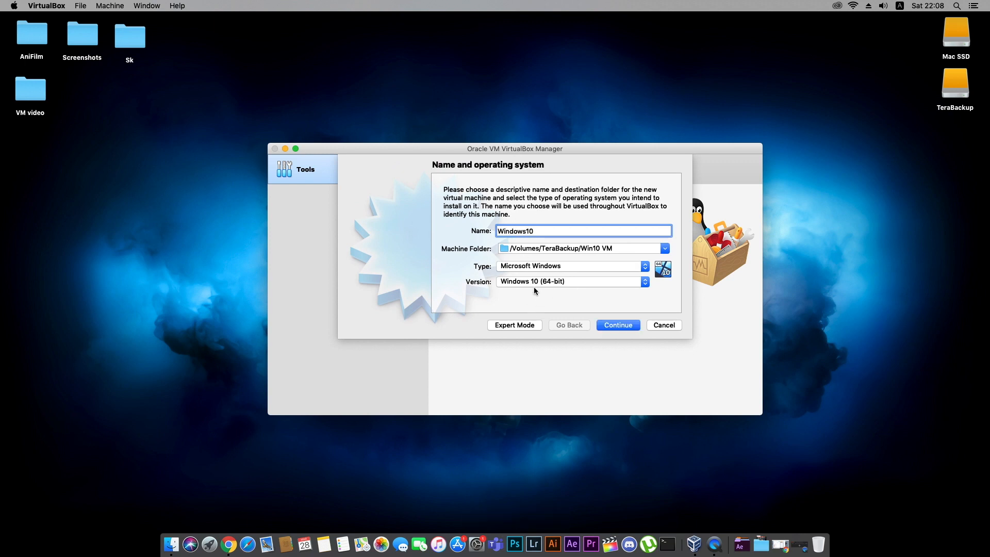
pyautogui.click(519, 326)
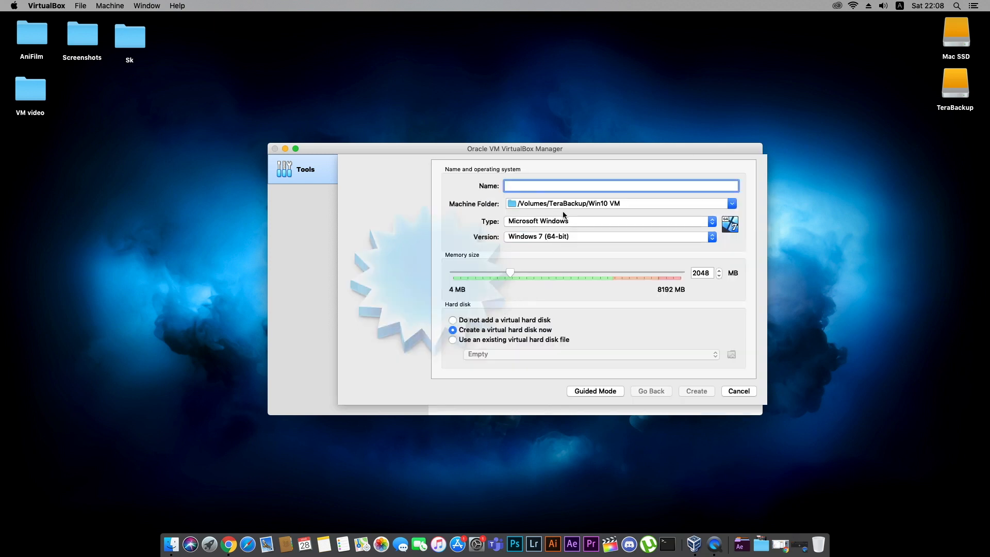
pyautogui.moveTo(714, 274)
pyautogui.mouseDown()
pyautogui.moveTo(684, 272)
pyautogui.moveTo(715, 271)
pyautogui.mouseUp()
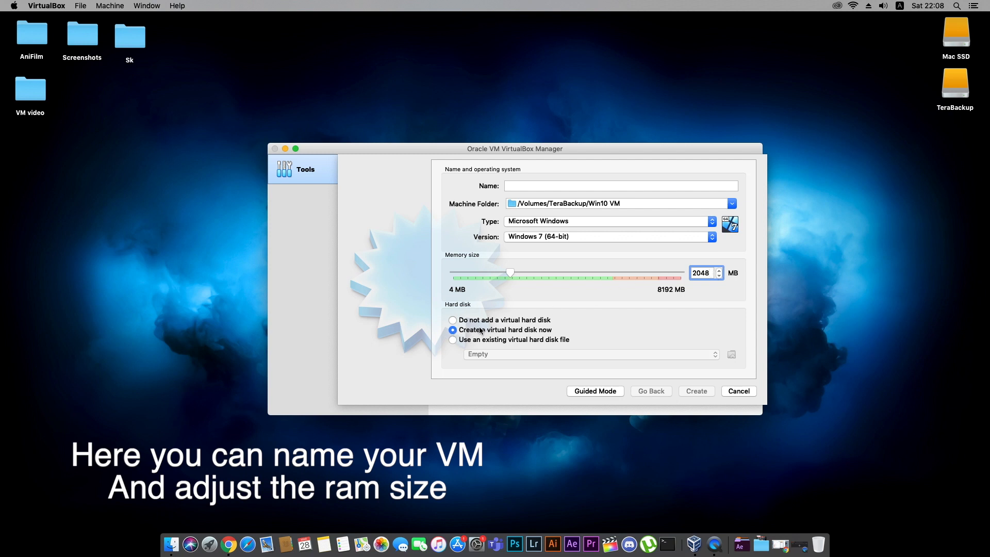
pyautogui.click(537, 186)
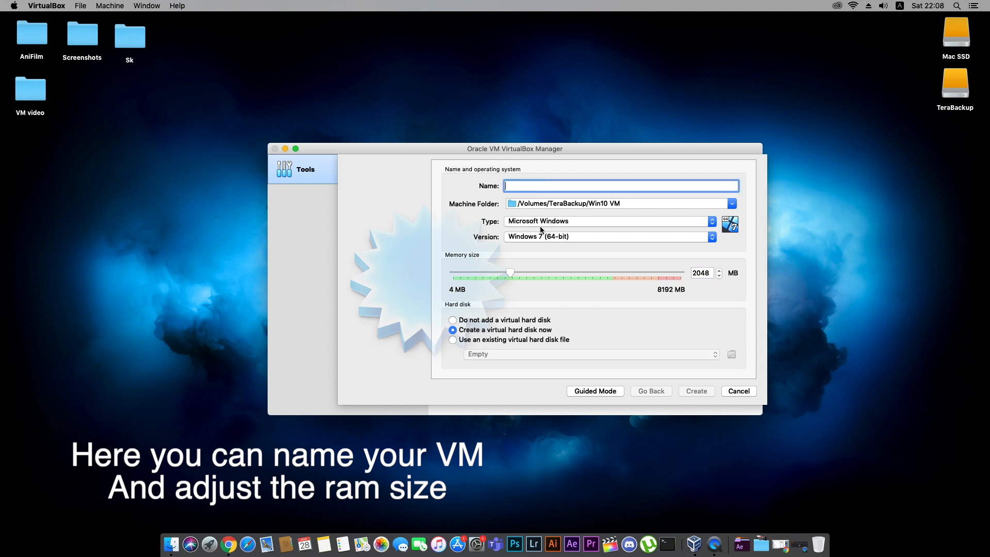
pyautogui.write('Win10')
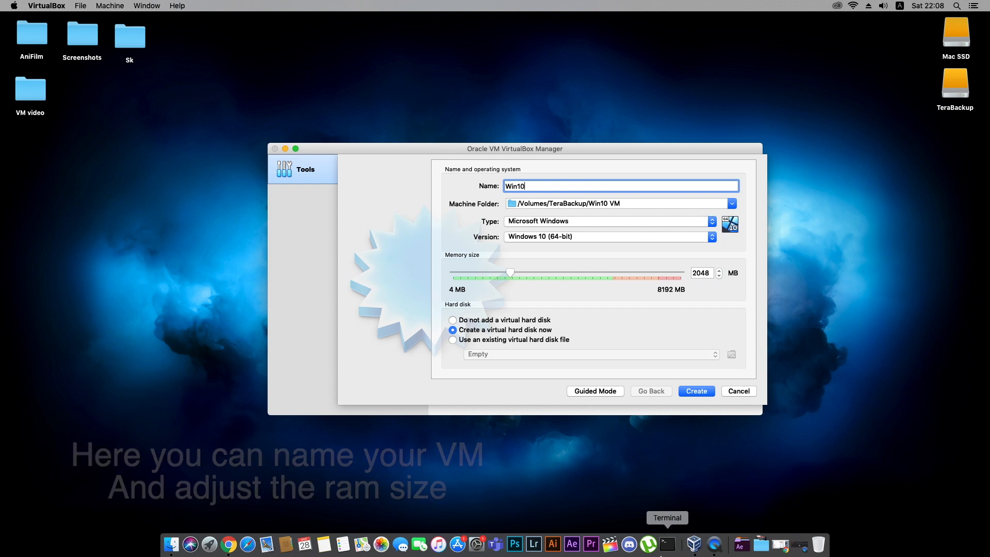
pyautogui.click(689, 395)
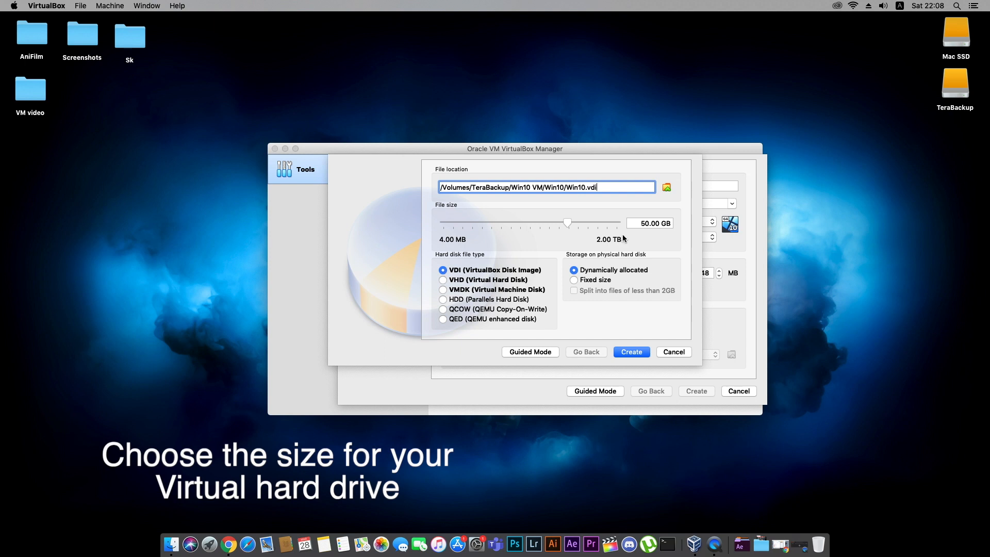
# - Set the virtual hard disk size to 30 GB and create the dynamically allocated VDI disk
pyautogui.click(641, 224)
pyautogui.rightClick(641, 224)
pyautogui.click(640, 227)
pyautogui.write('3')
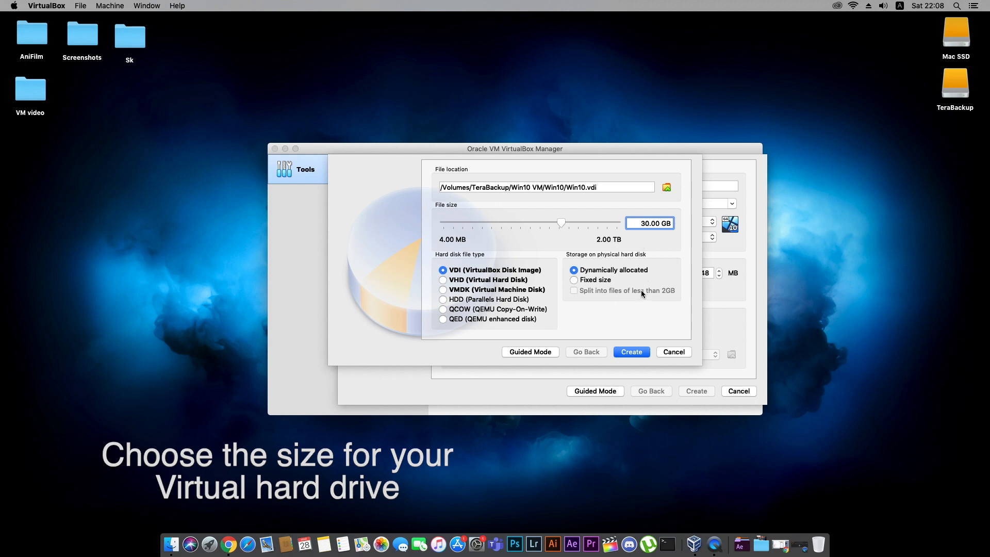
pyautogui.moveTo(610, 189); pyautogui.dragTo(637, 184)
pyautogui.click(623, 352)
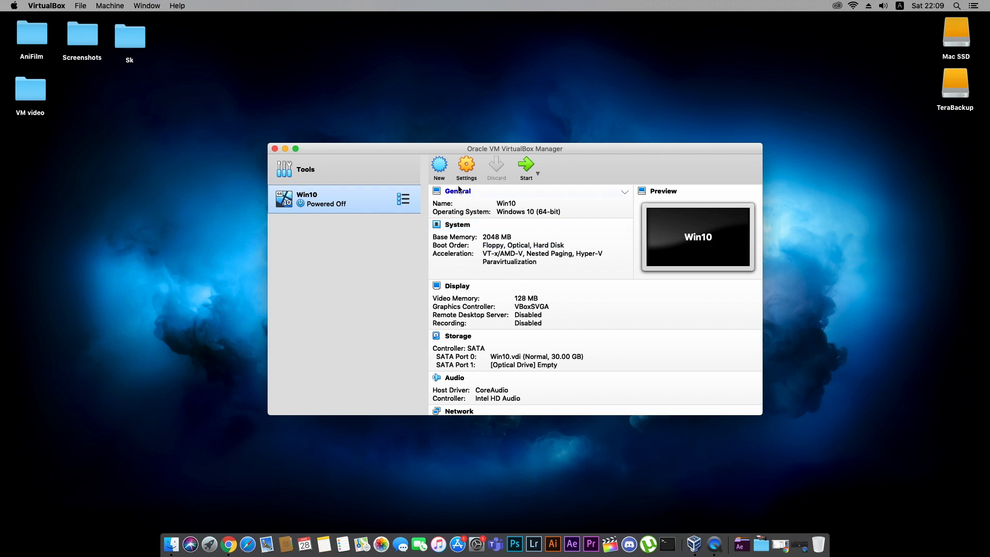
# - Set the Win10 virtual machine to 2 processors, and review its general, acceleration and display settings
pyautogui.click(467, 173)
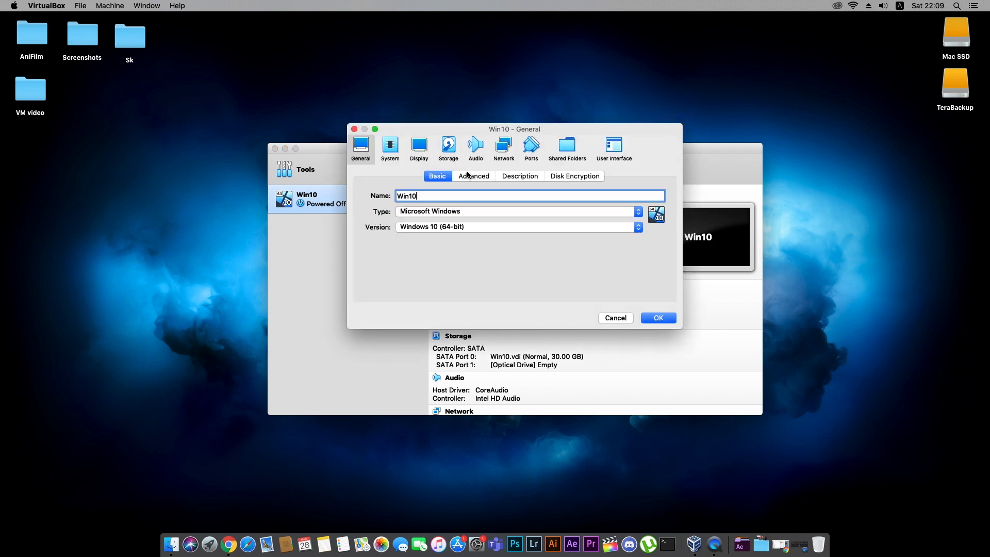
pyautogui.click(469, 176)
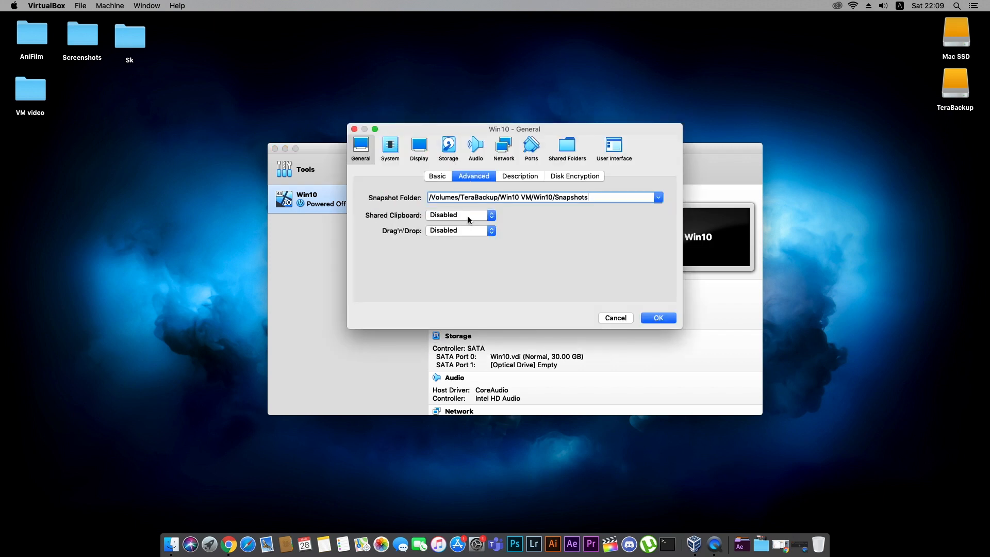
pyautogui.click(516, 177)
pyautogui.click(570, 176)
pyautogui.click(391, 150)
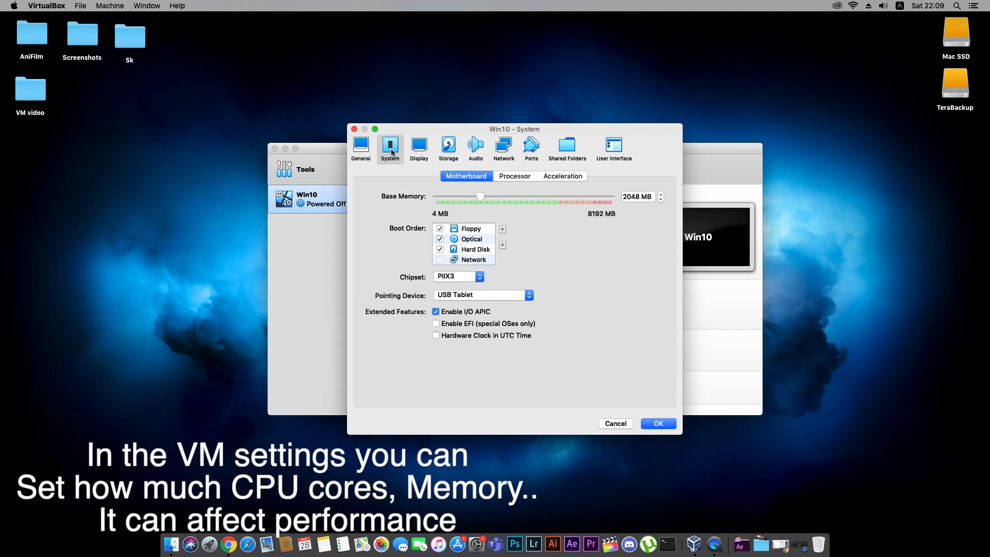
pyautogui.click(509, 178)
pyautogui.moveTo(436, 196); pyautogui.dragTo(462, 197)
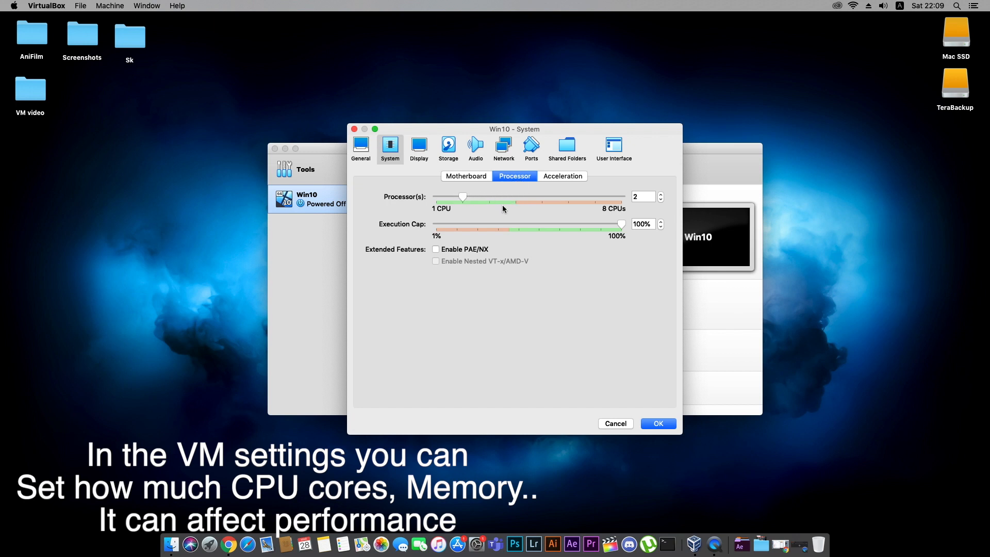
pyautogui.click(543, 176)
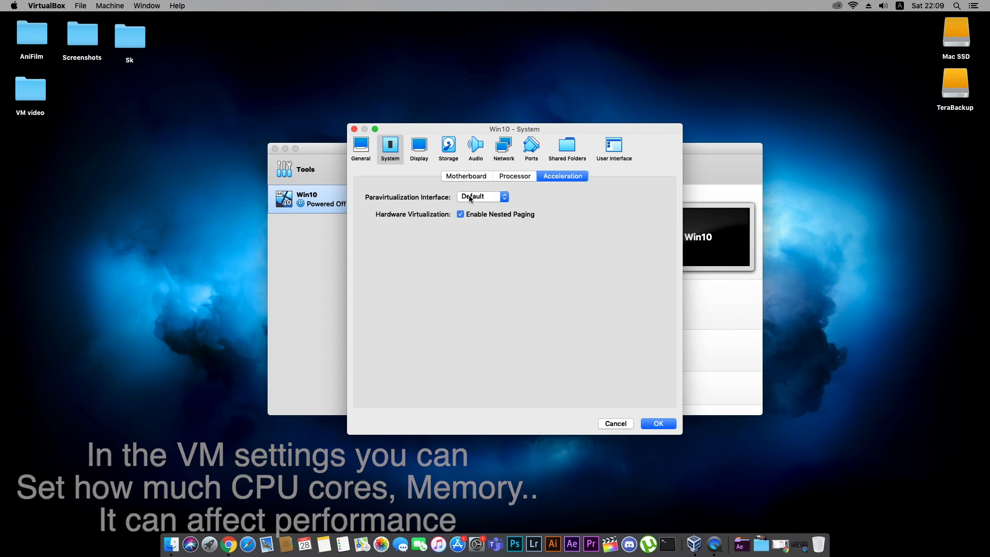
pyautogui.click(416, 151)
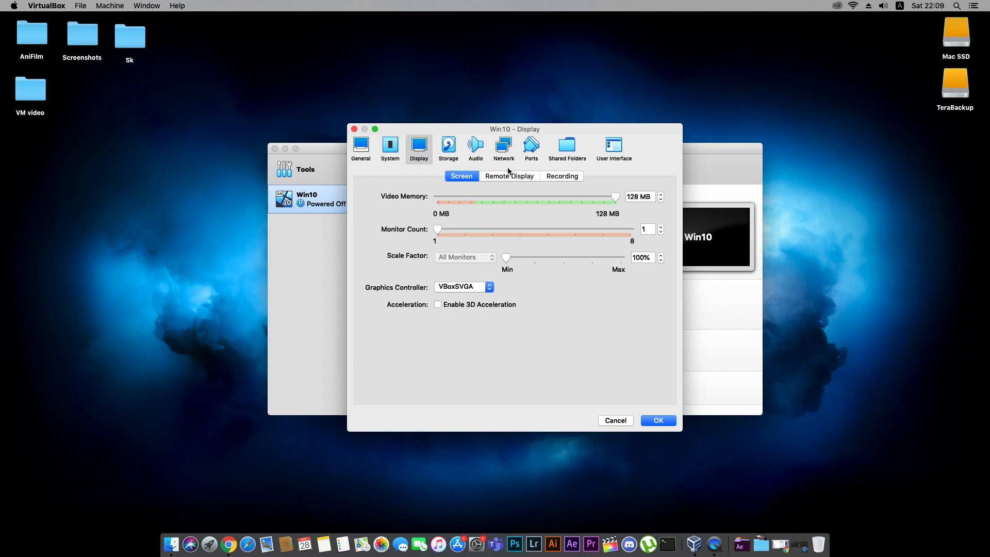
# - Attach Win10_1909_English_x64.iso from the TeraBackup drive to the virtual machine's empty optical drive and save the settings
pyautogui.click(446, 150)
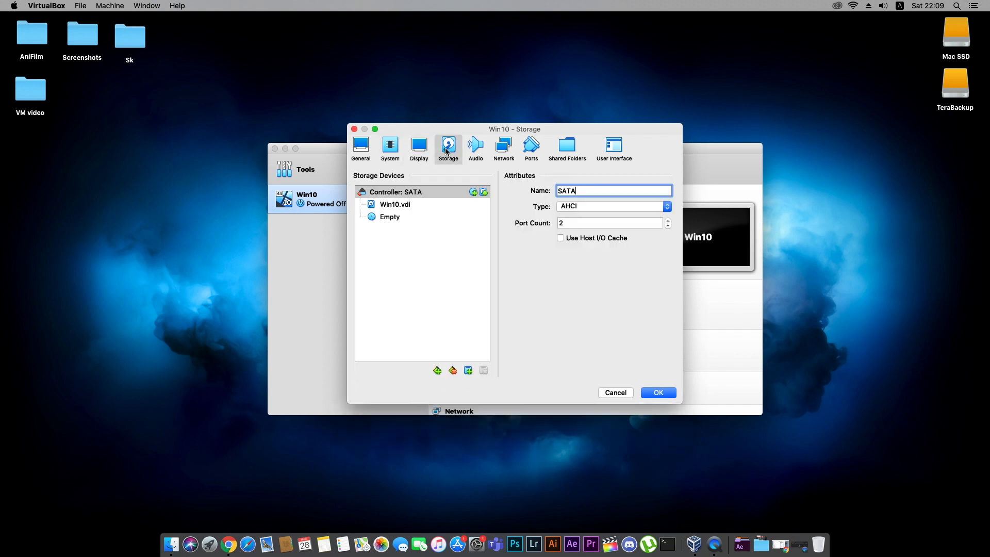
pyautogui.click(390, 217)
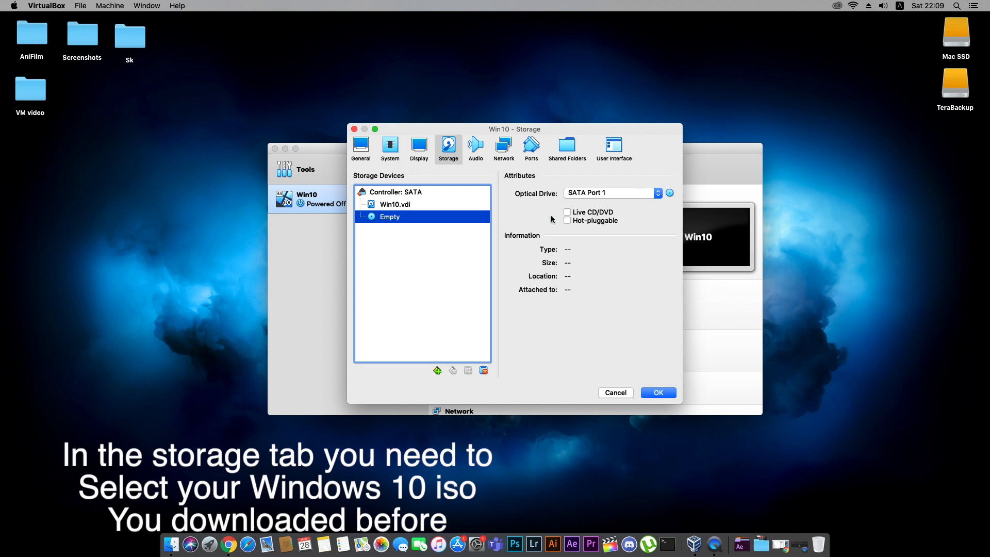
pyautogui.click(669, 193)
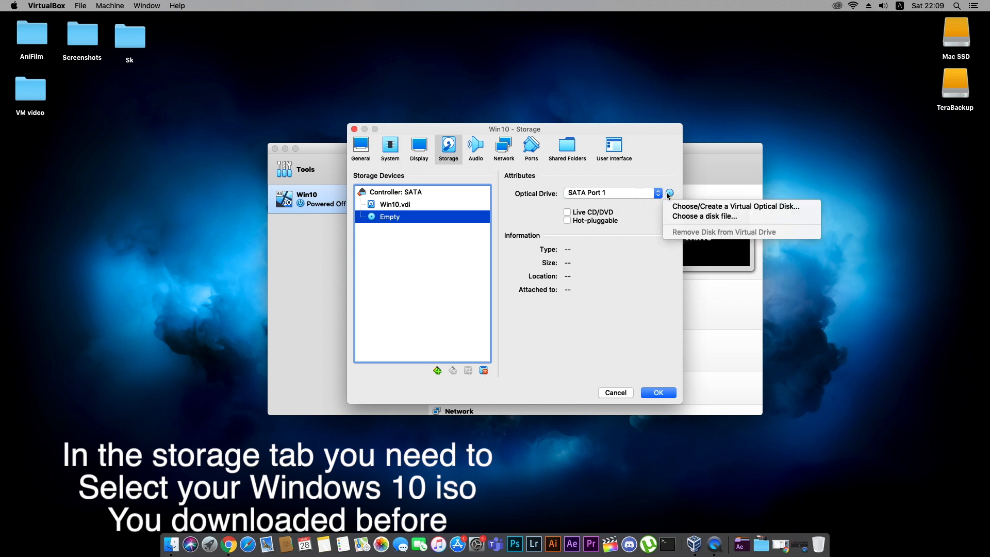
pyautogui.click(680, 216)
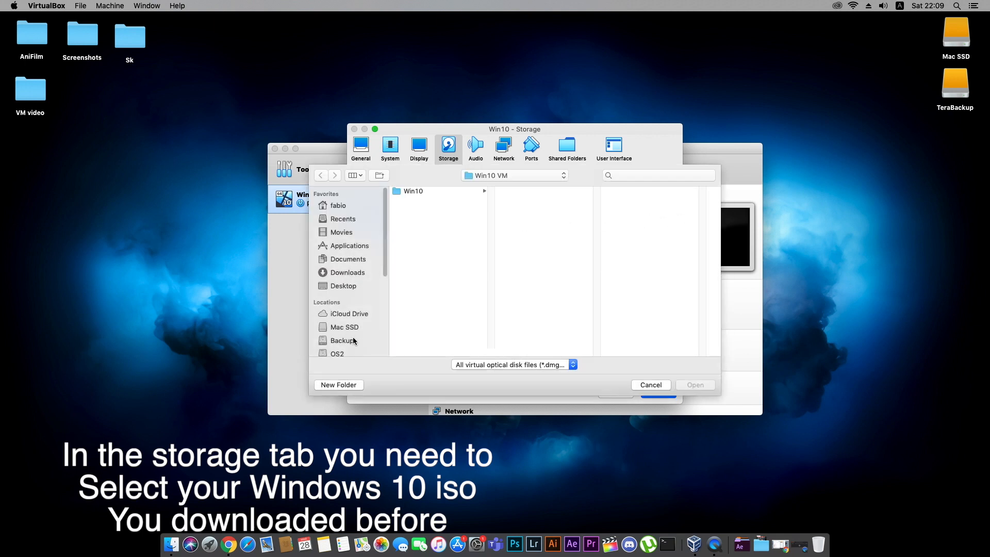
pyautogui.scroll(-3, 354, 341)
pyautogui.click(349, 255)
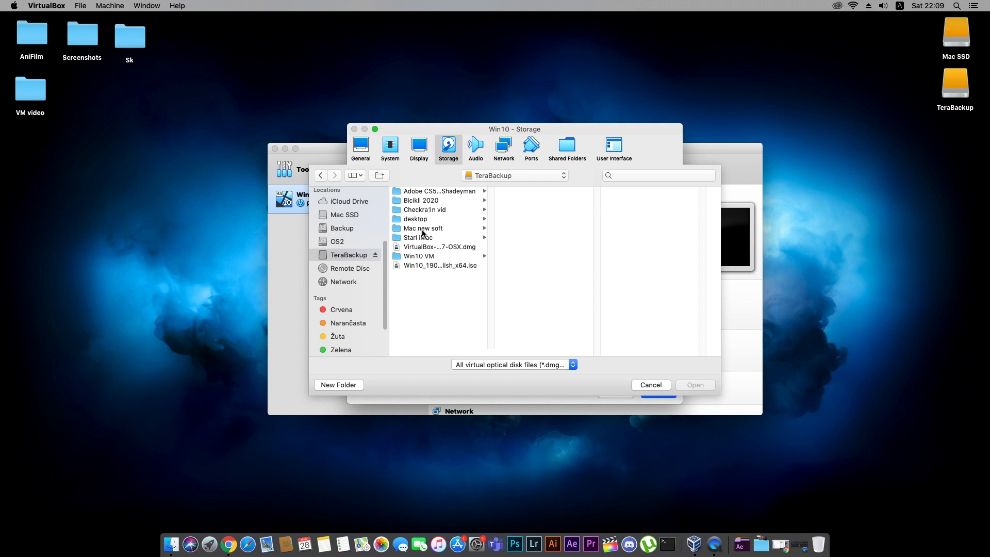
pyautogui.click(425, 257)
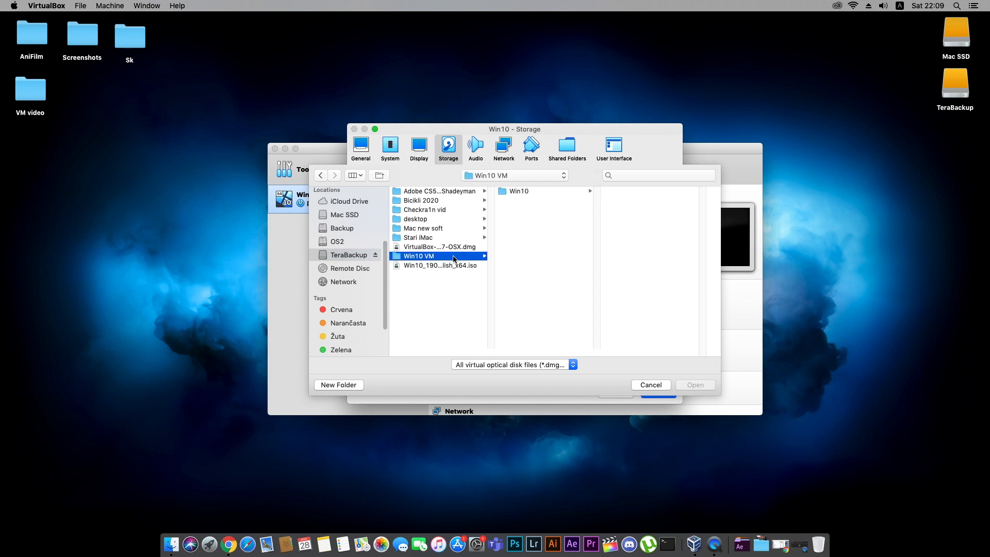
pyautogui.click(433, 266)
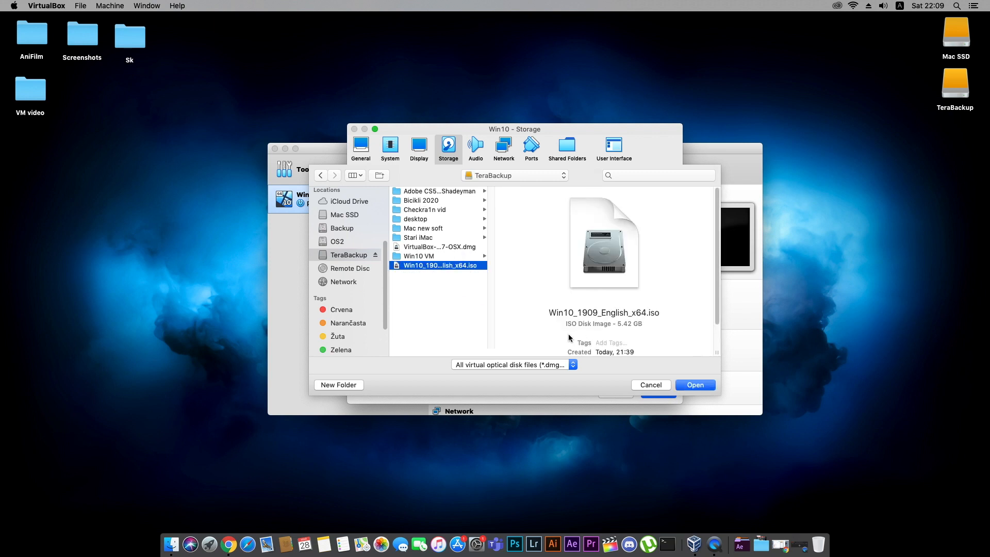
pyautogui.click(695, 385)
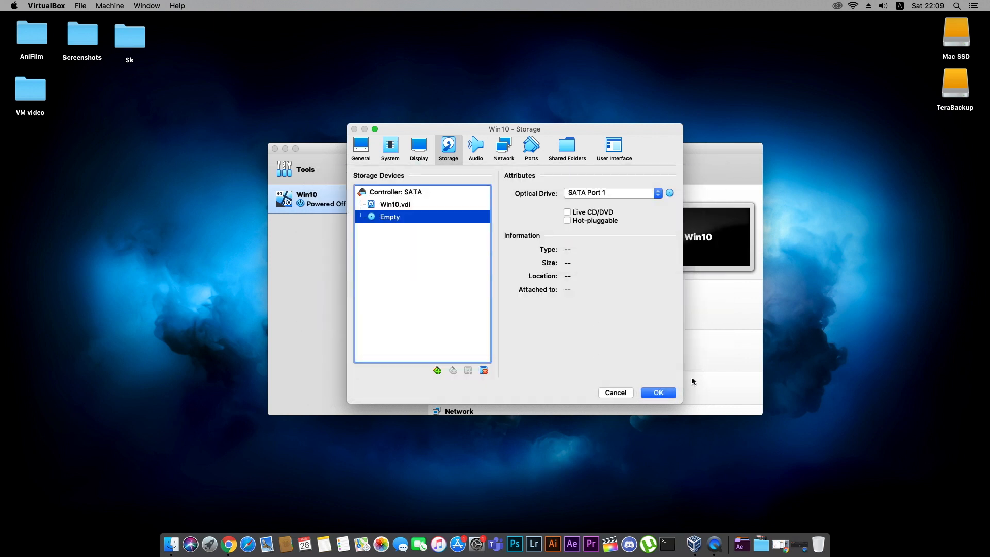
pyautogui.click(658, 393)
# - Start the Win10 virtual machine with Win10_1909_English_x64.iso as start-up disk, and dismiss the keyboard capture notice
pyautogui.click(524, 171)
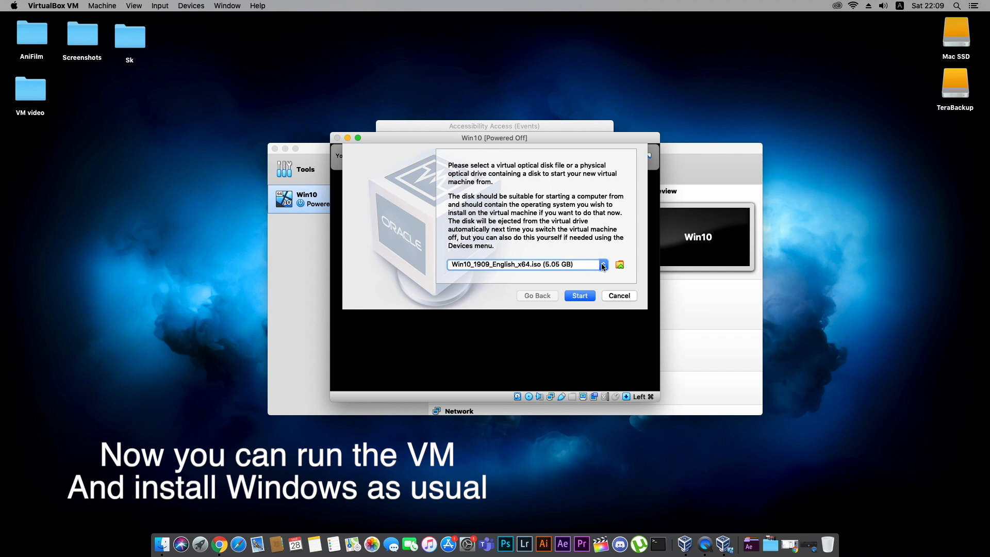
pyautogui.click(580, 295)
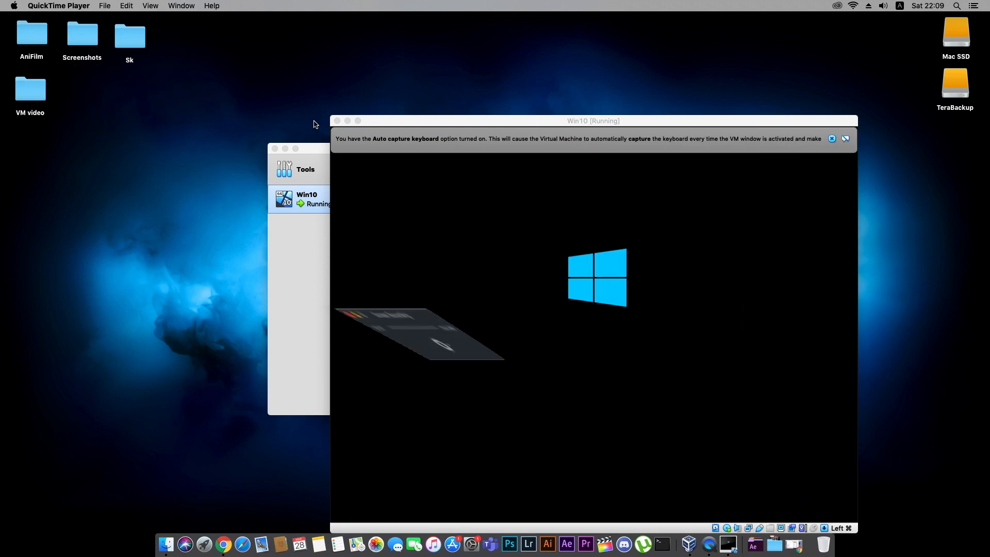
pyautogui.moveTo(515, 120); pyautogui.dragTo(440, 68)
pyautogui.click(757, 86)
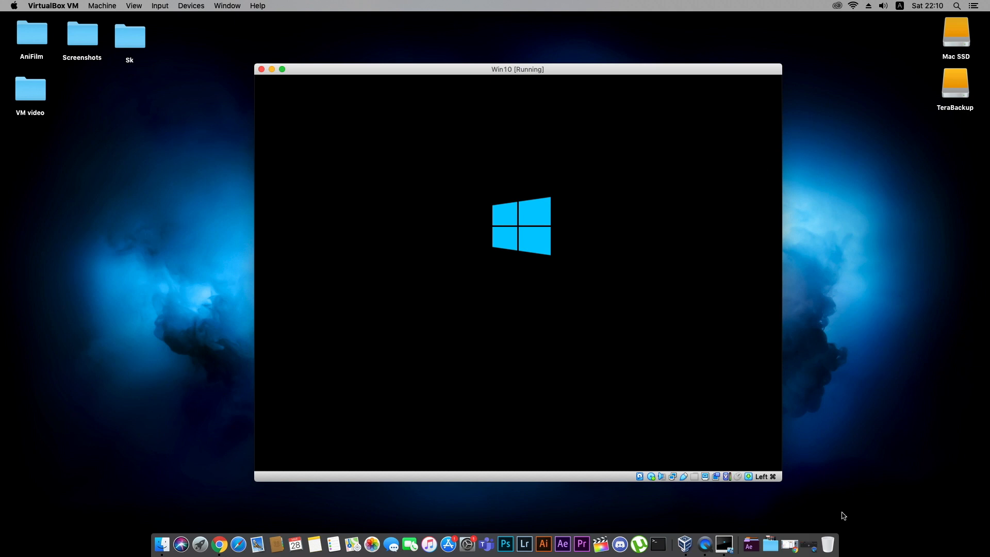
pyautogui.click(810, 544)
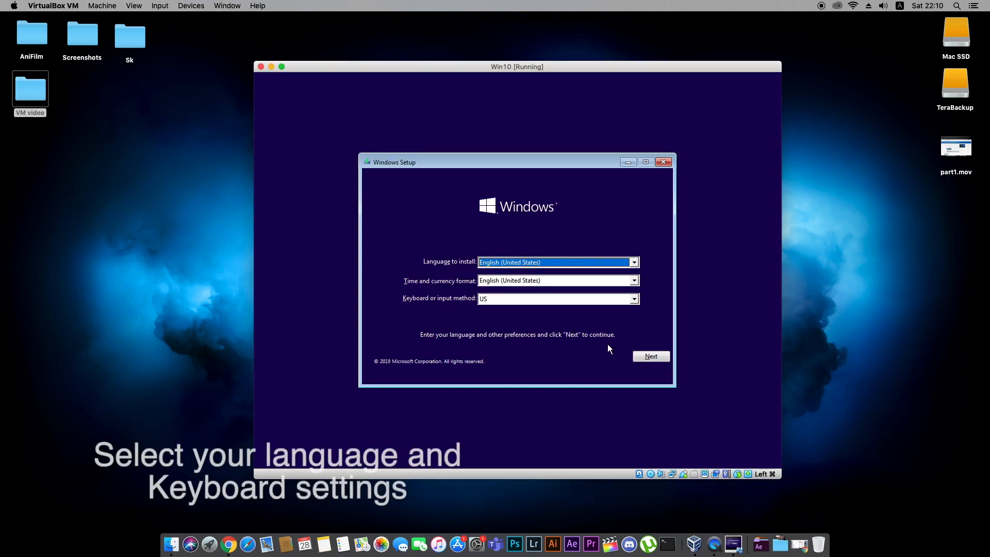
# - Accept English (United States) and the US keyboard in Windows Setup, and start the installation
pyautogui.click(649, 356)
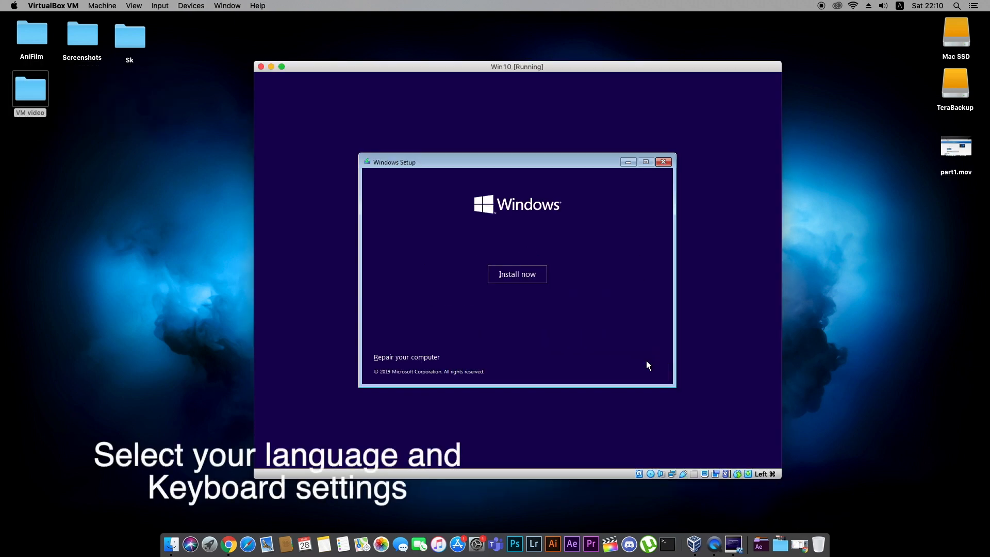
pyautogui.click(524, 274)
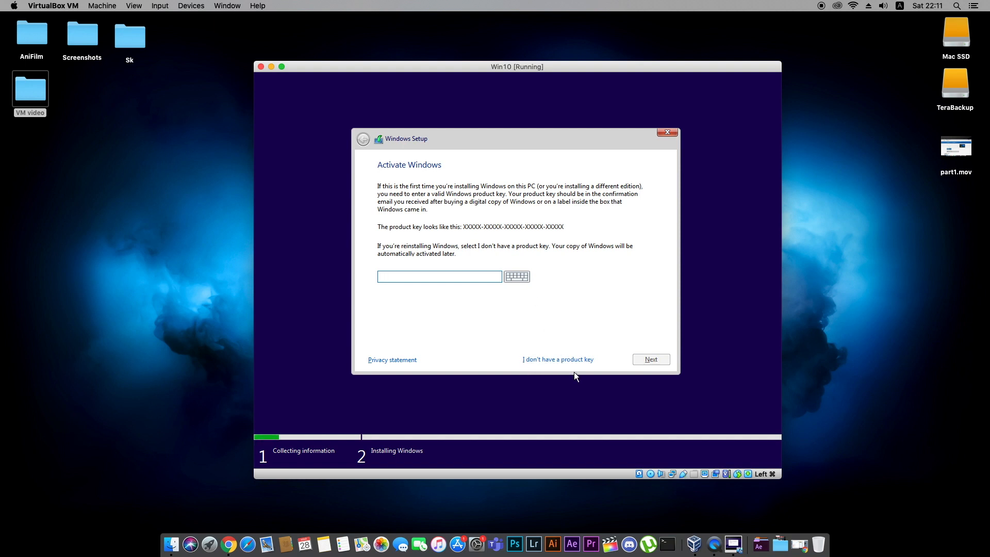
# - Continue Windows Setup without a product key and choose Windows 10 Home x64 as the operating system
pyautogui.click(562, 358)
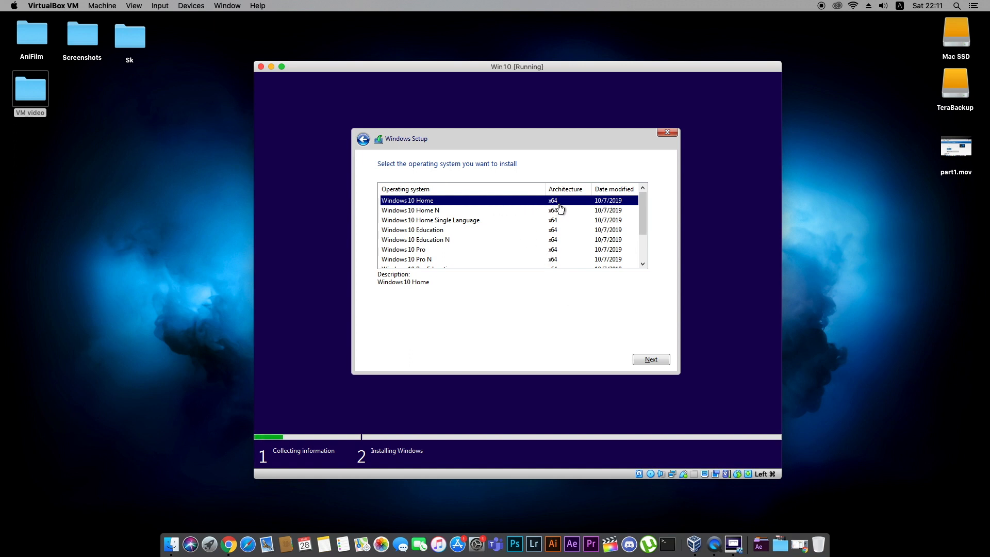
pyautogui.click(651, 359)
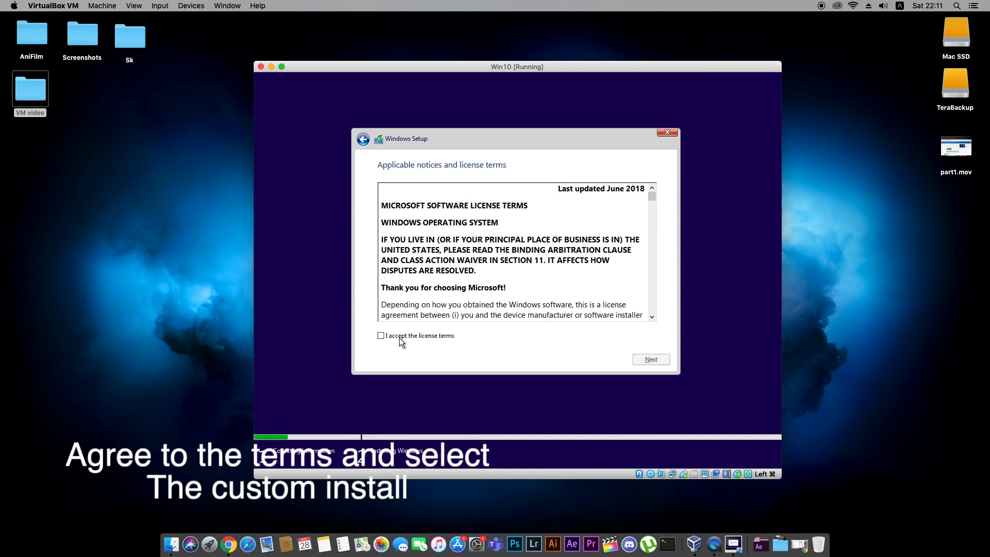
# - Accept the Windows license terms and choose the custom, Windows-only installation
pyautogui.click(392, 335)
pyautogui.click(640, 363)
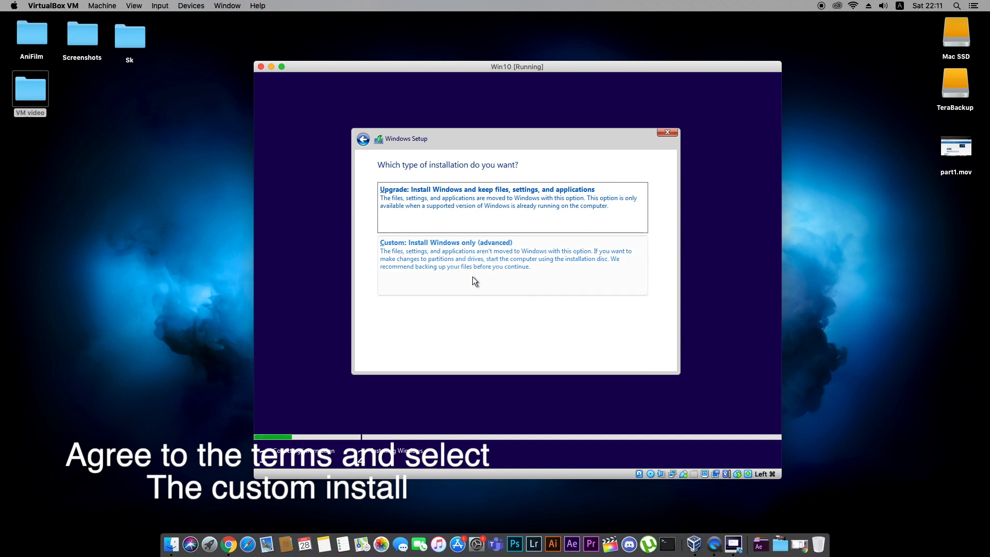
pyautogui.click(462, 267)
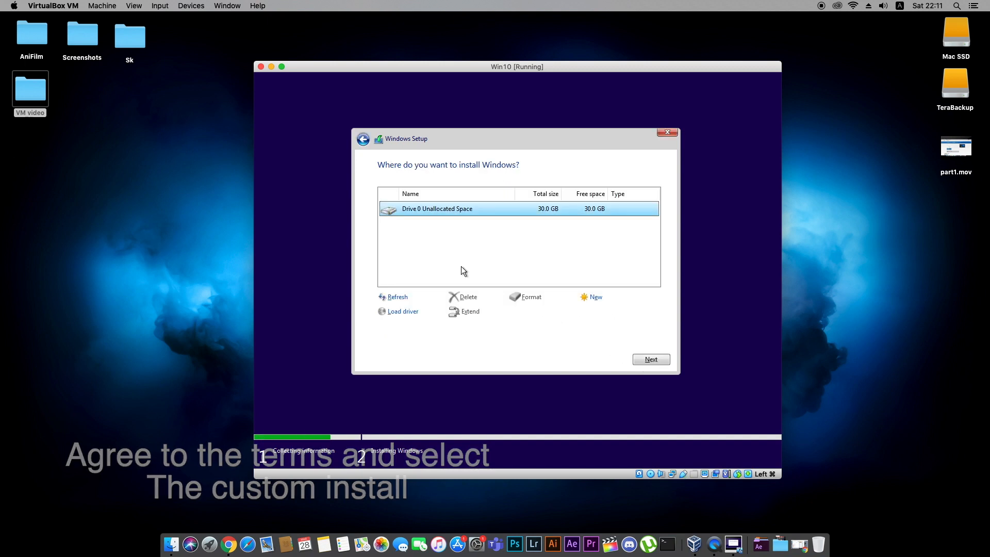
# - Partition the unallocated space of Drive 0 and start installing Windows on the new primary partition
pyautogui.click(588, 303)
pyautogui.click(599, 311)
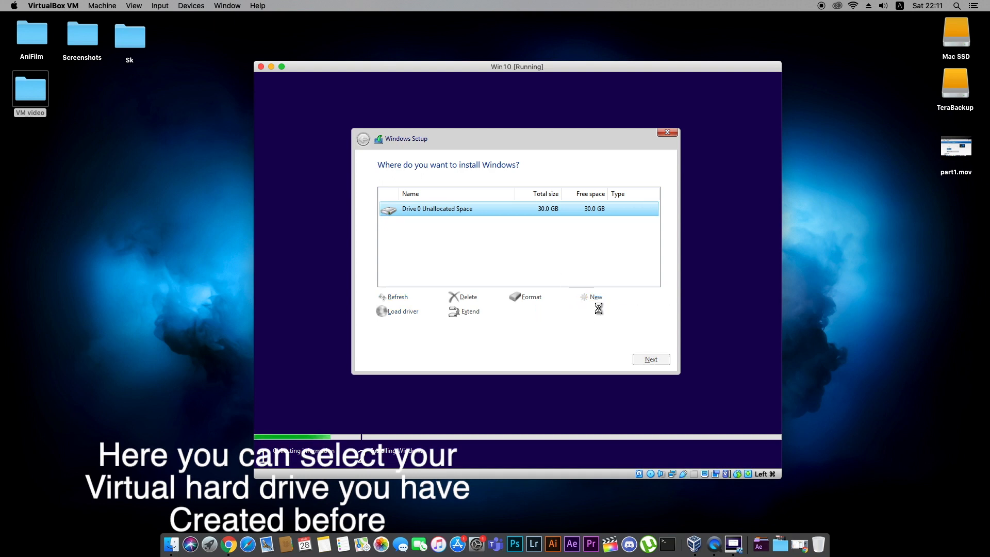
pyautogui.click(599, 311)
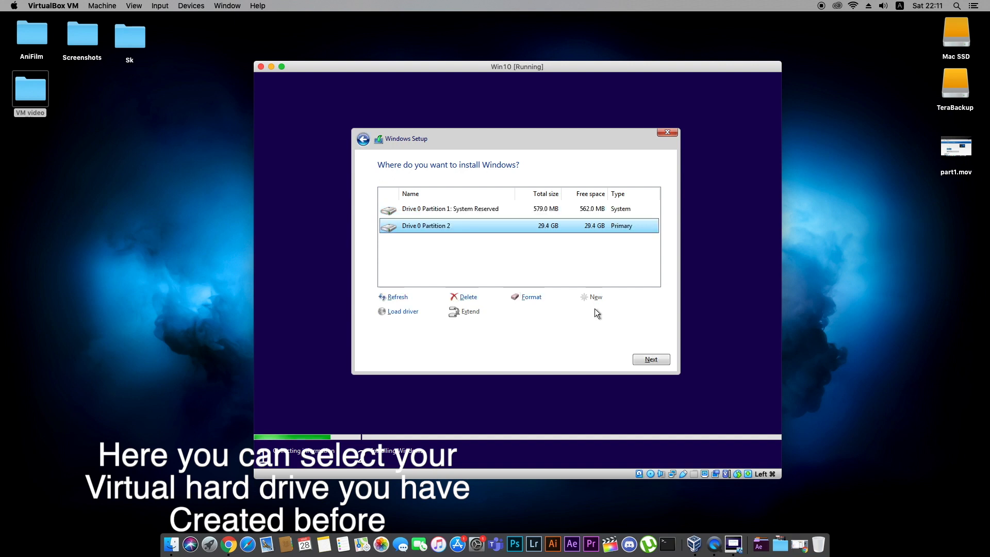
pyautogui.click(642, 363)
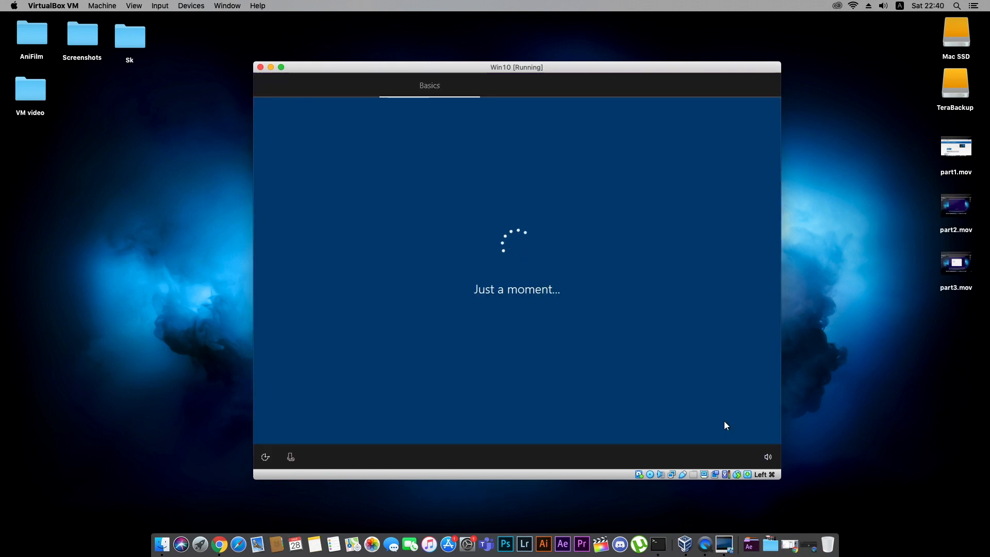
# - Confirm the keyboard layout in the Windows first-time setup and skip adding a second layout
pyautogui.click(724, 421)
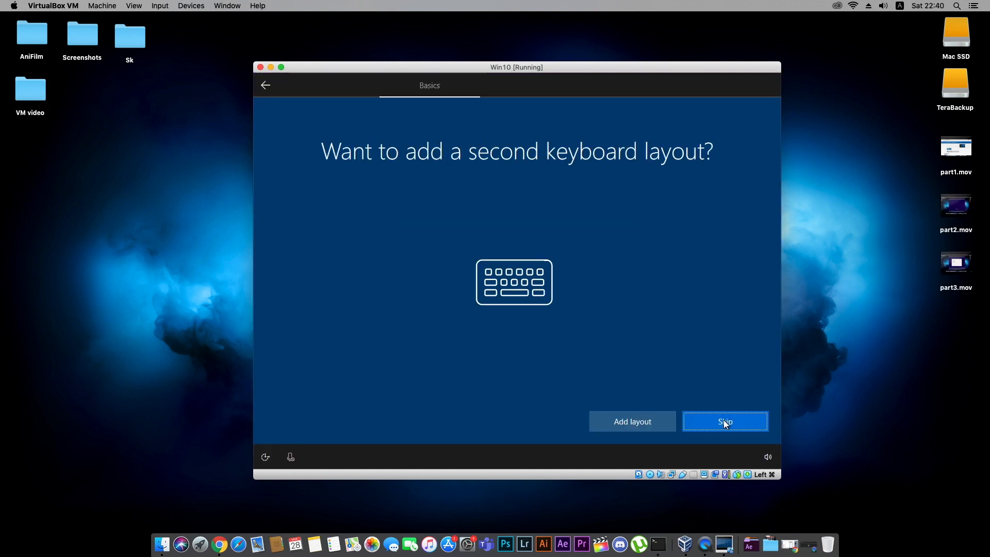
pyautogui.click(723, 419)
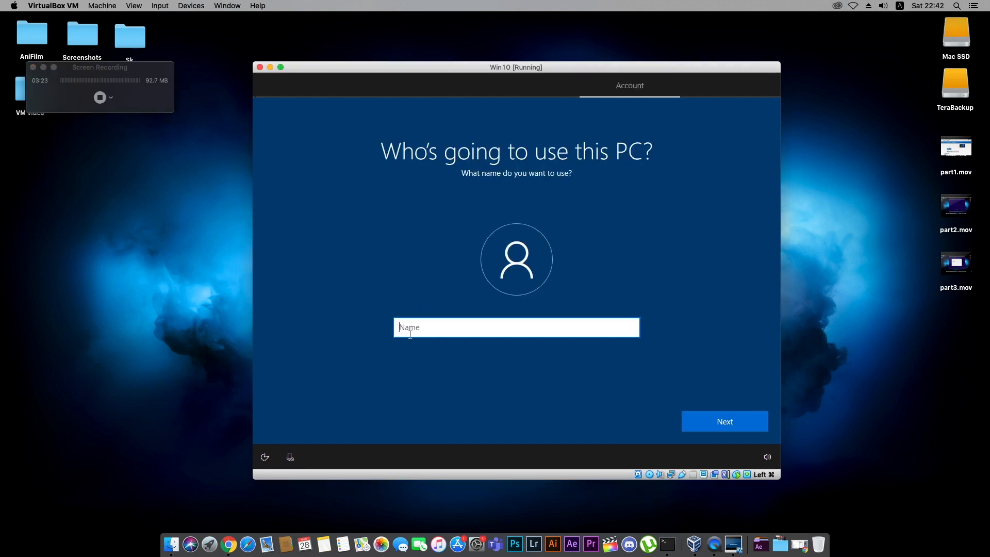
# - Create the local Windows account TechForward and leave its password empty
pyautogui.write('TechForward')
pyautogui.click(699, 418)
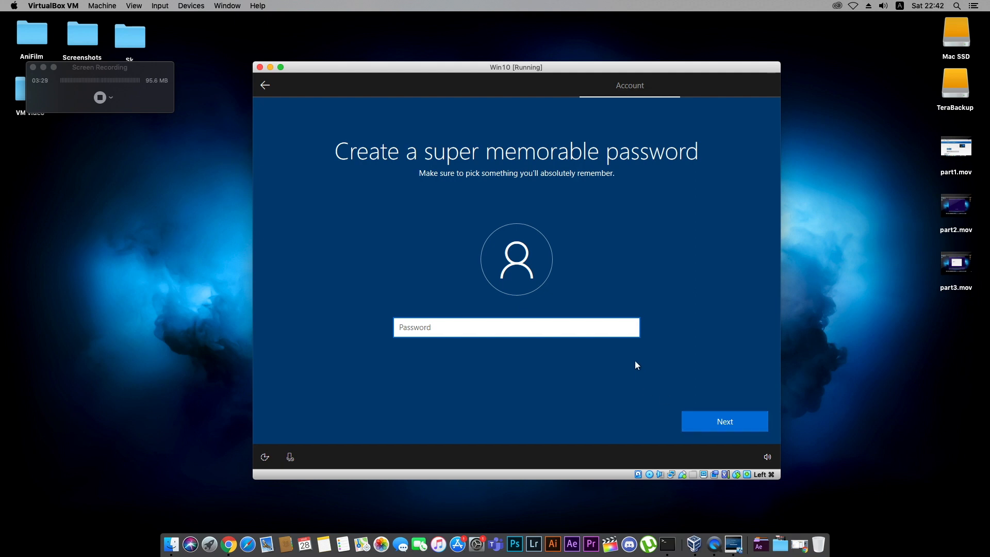
pyautogui.click(704, 419)
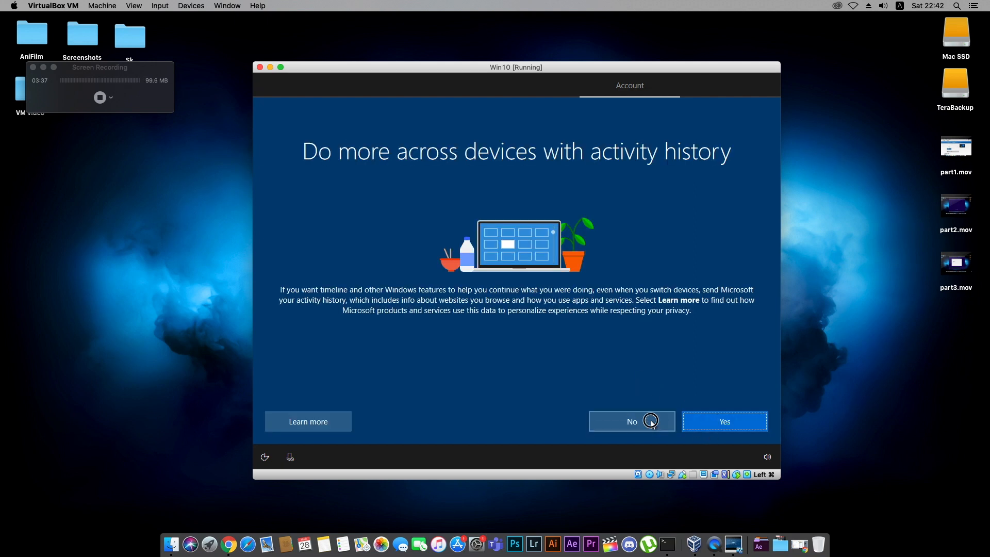
# - Refuse sending activity history to Microsoft and decline the Cortana digital assistant
pyautogui.click(651, 419)
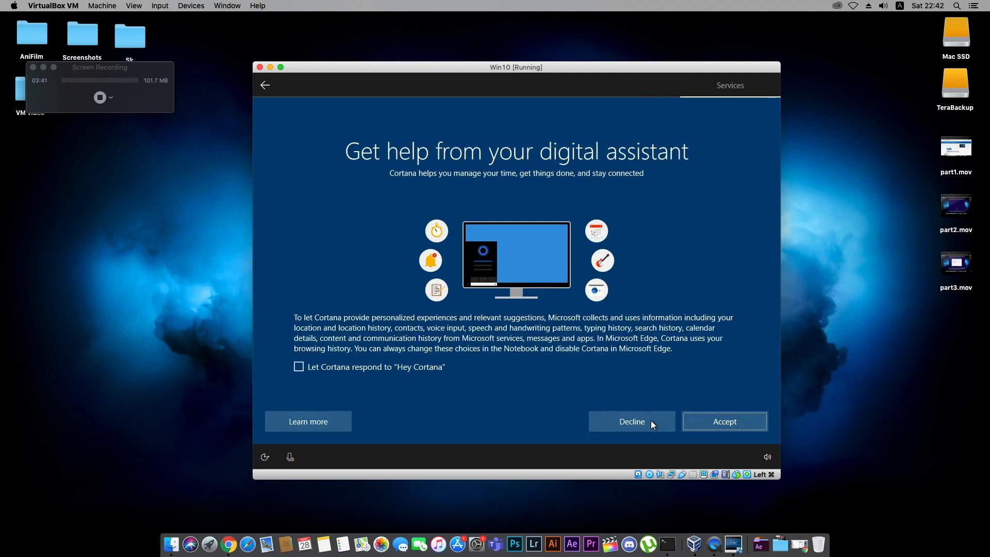
pyautogui.click(652, 422)
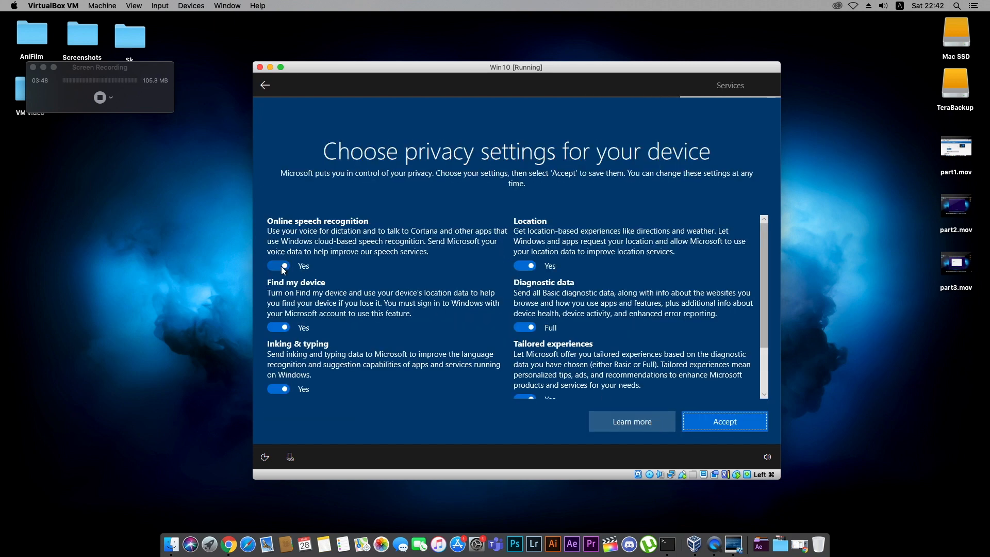
# - Turn off online speech recognition, Find my device, inking and typing, full diagnostic data and location, and accept the privacy settings
pyautogui.click(278, 265)
pyautogui.click(278, 338)
pyautogui.click(283, 398)
pyautogui.click(526, 338)
pyautogui.click(525, 266)
pyautogui.click(720, 419)
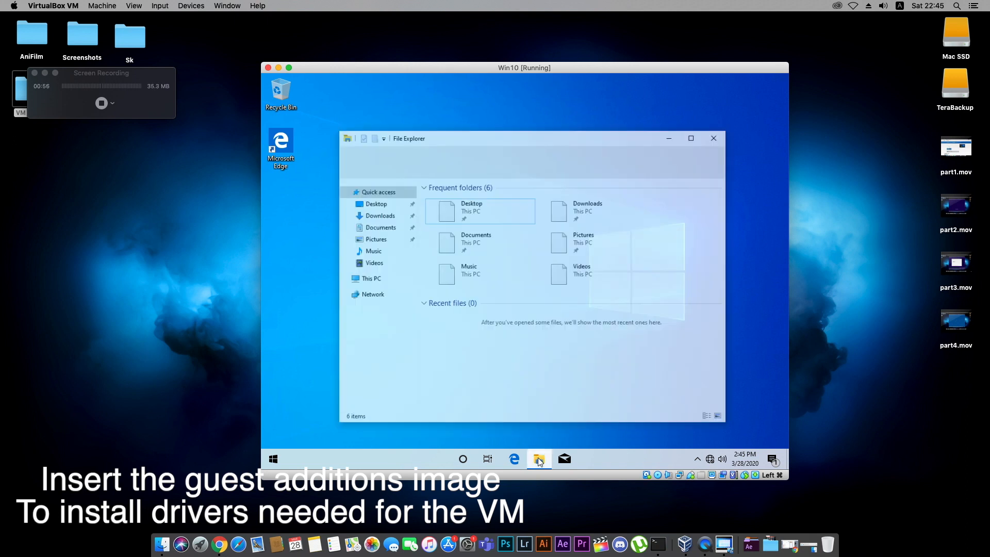
# - Insert the Guest Additions CD image into the virtual machine and open the VirtualBox Guest Additions CD drive (D:) from This PC
pyautogui.click(190, 6)
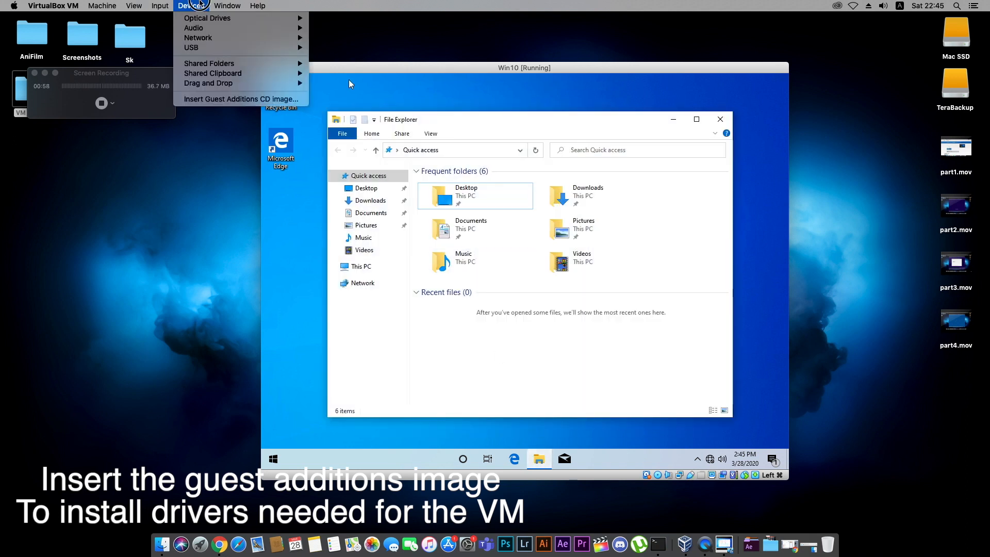
pyautogui.click(243, 102)
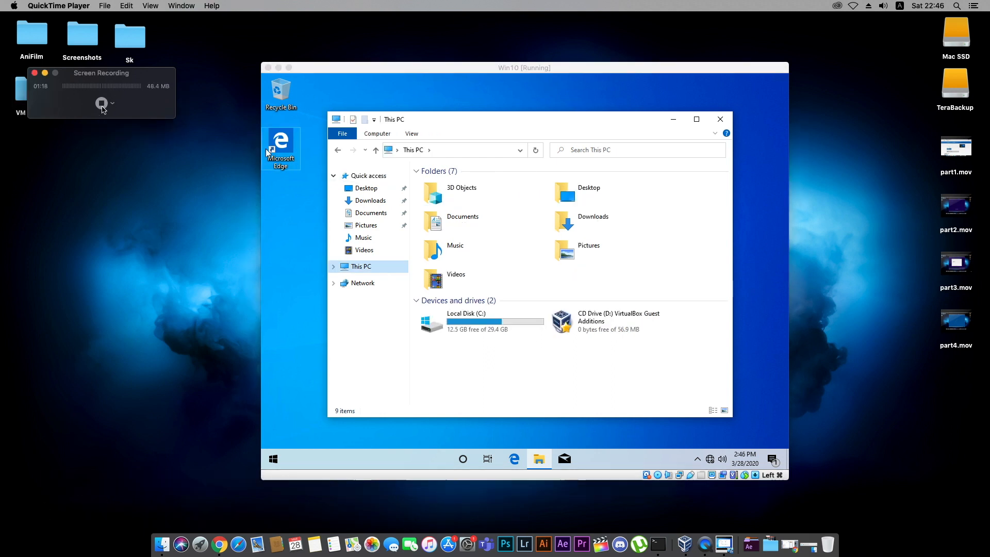
pyautogui.click(355, 265)
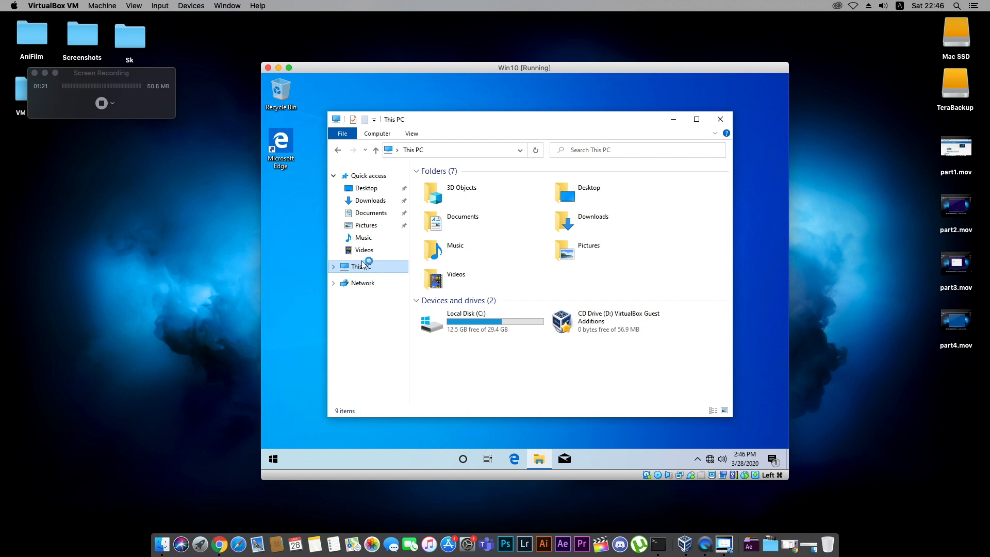
pyautogui.click(624, 320)
pyautogui.doubleClick(624, 320)
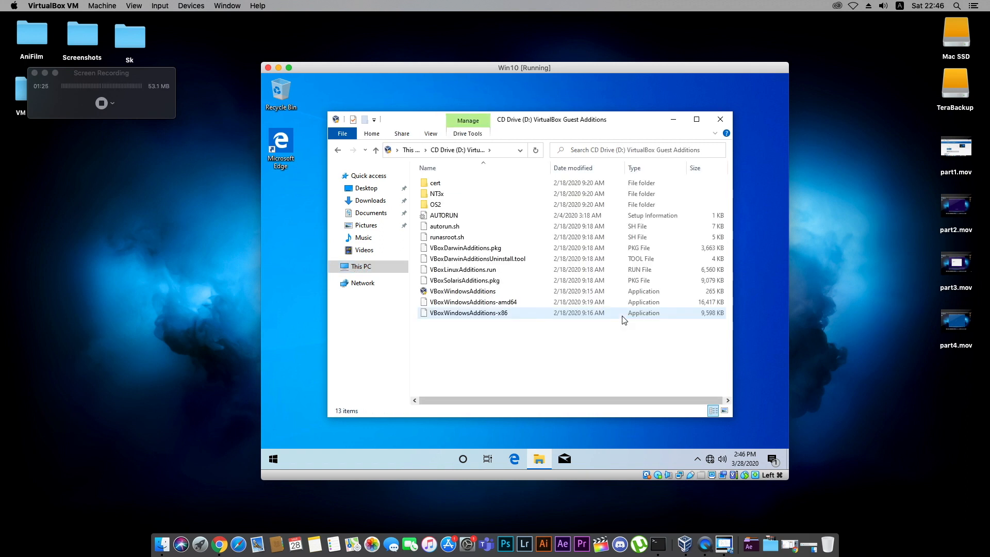
# - Install Guest Additions 6.1.4 with VBoxWindowsAdditions, allowing it to change the device, and finish with an immediate reboot
pyautogui.doubleClick(477, 292)
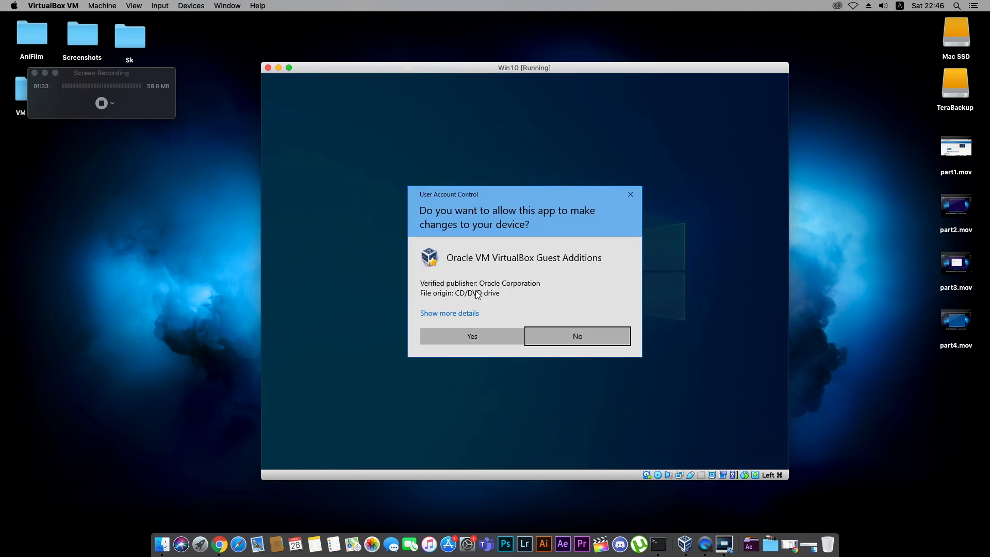
pyautogui.click(474, 336)
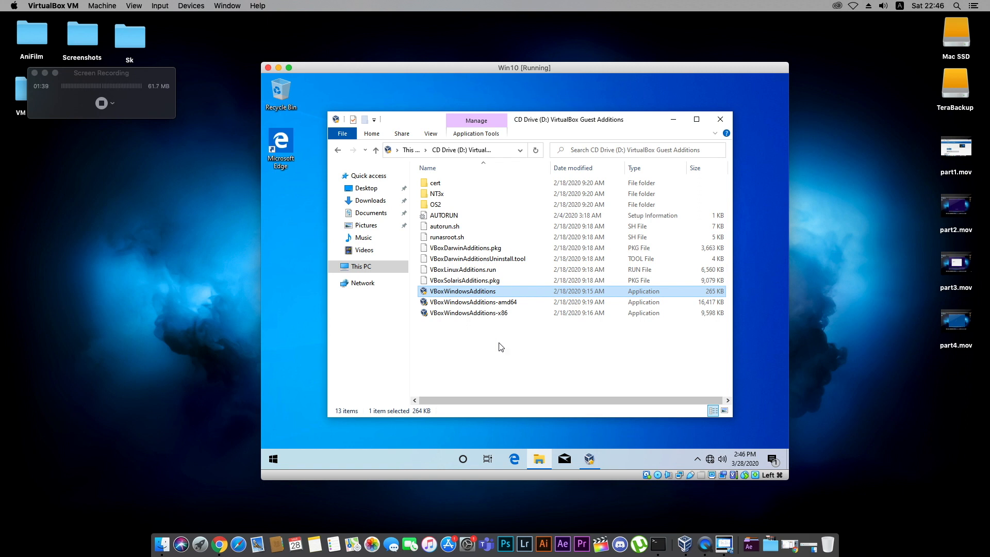
pyautogui.click(570, 349)
pyautogui.click(570, 349)
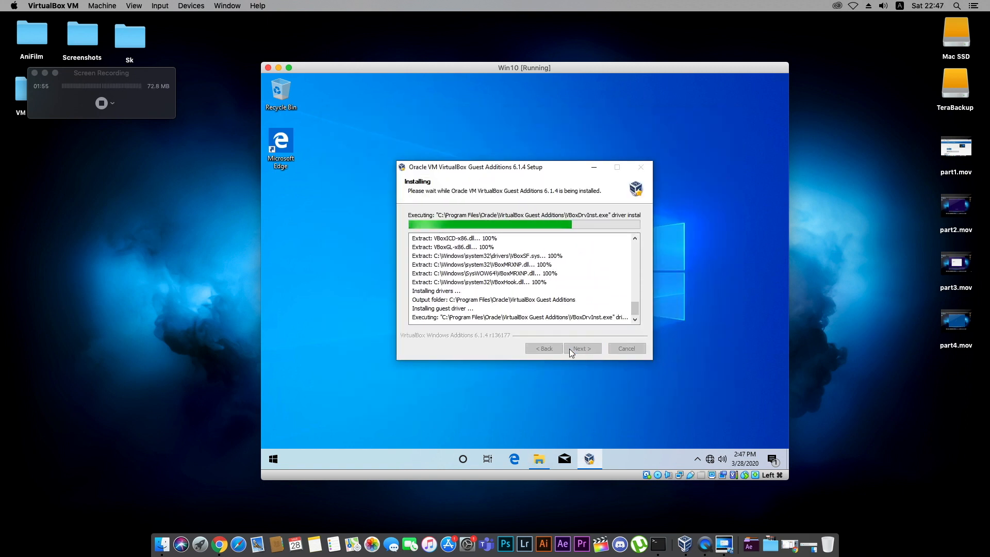
pyautogui.click(572, 263)
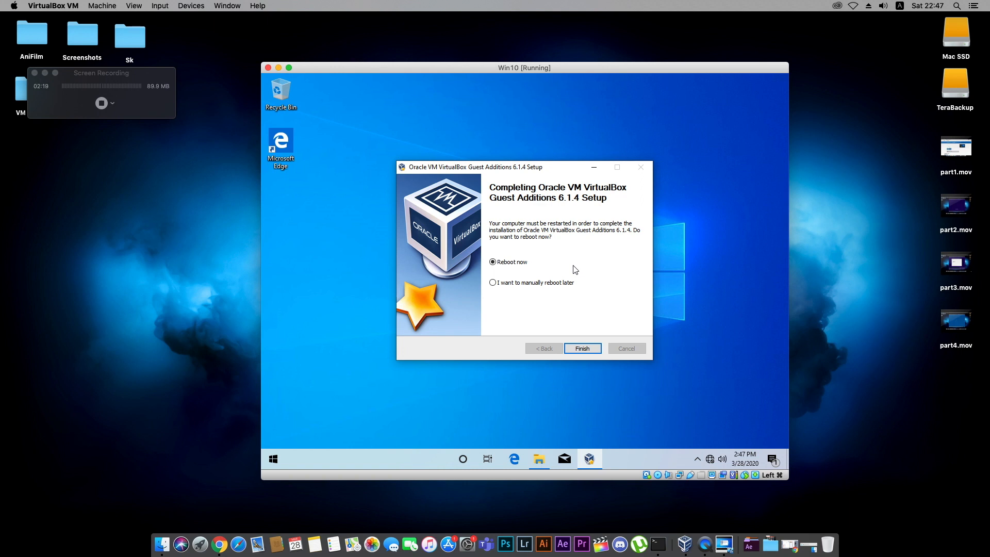
pyautogui.click(582, 348)
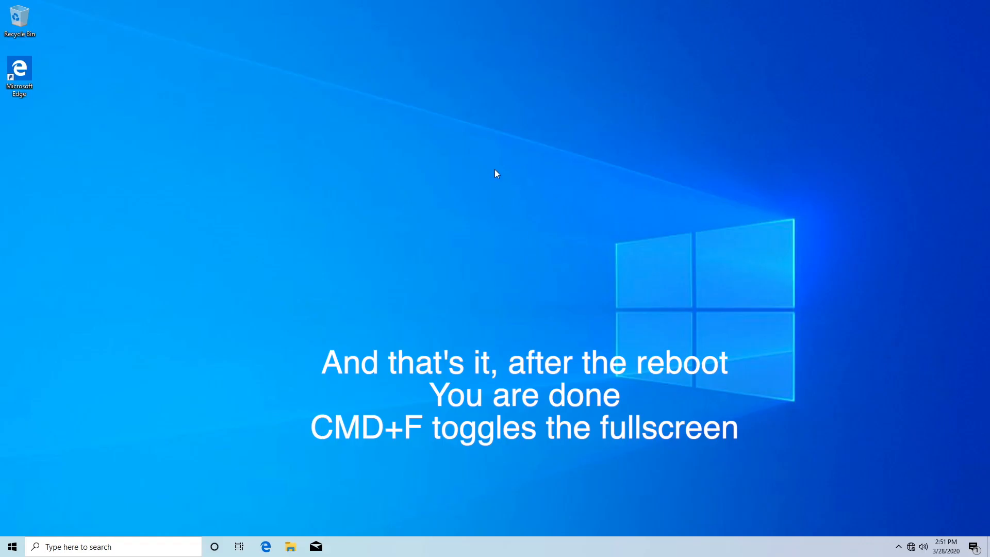
pyautogui.moveTo(483, 155); pyautogui.dragTo(549, 247)
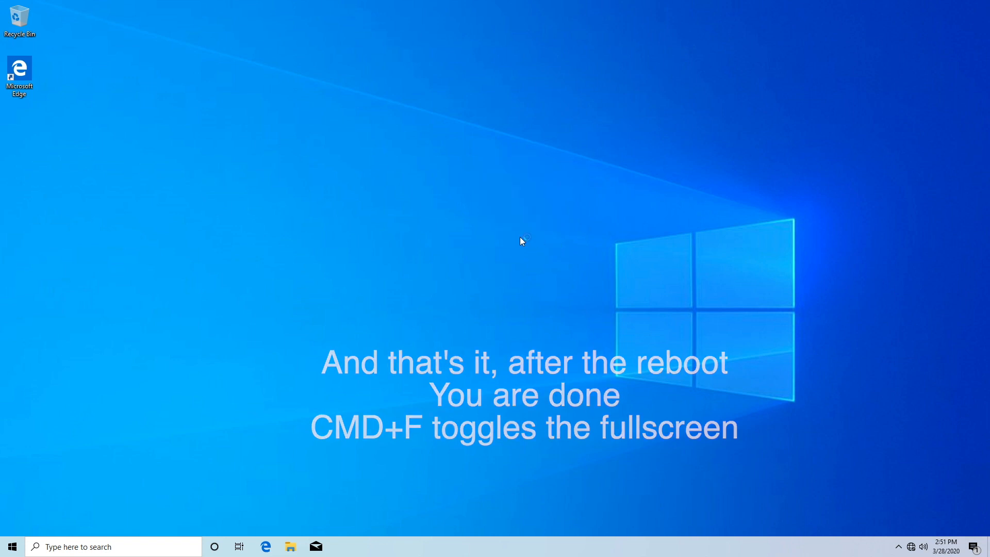
pyautogui.moveTo(478, 3)
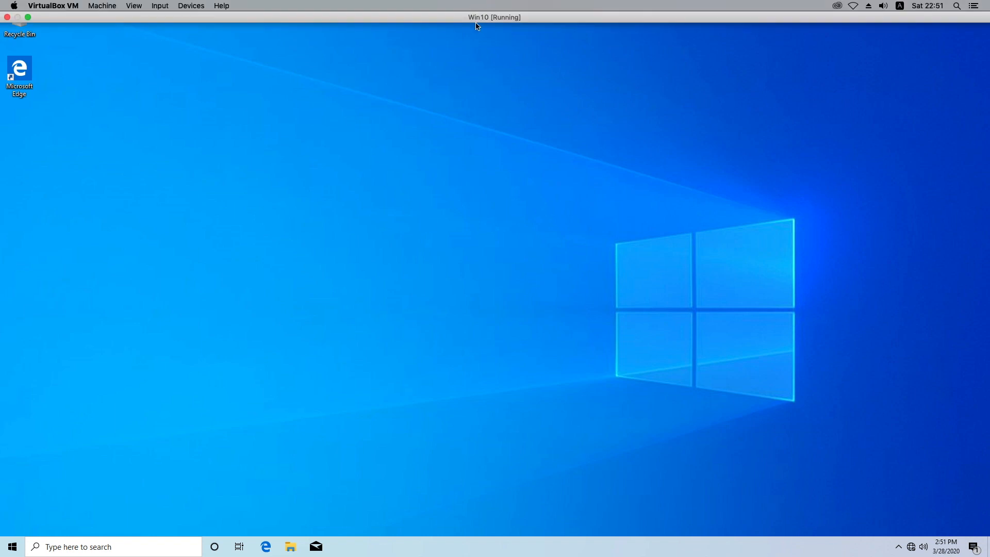
pyautogui.click(230, 5)
pyautogui.click(235, 3)
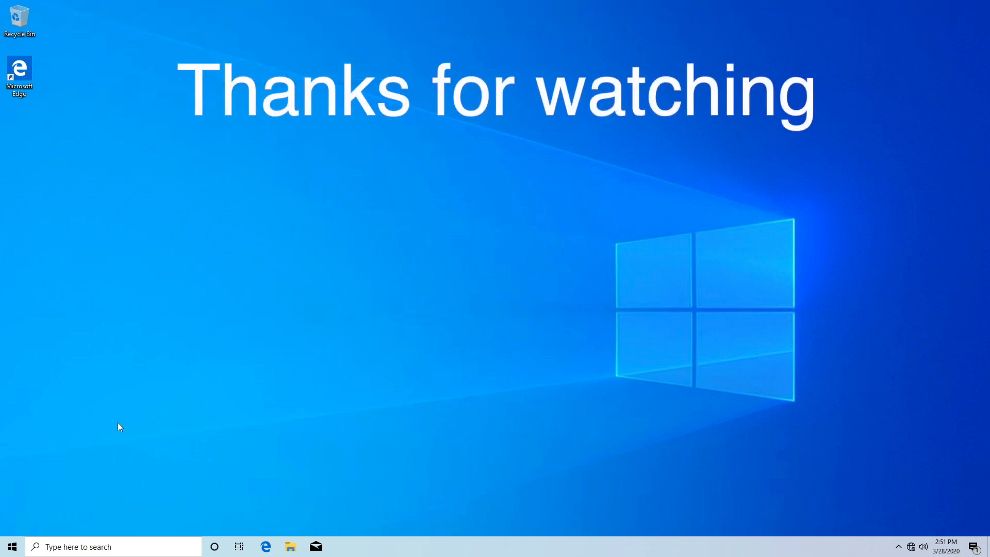
pyautogui.click(16, 554)
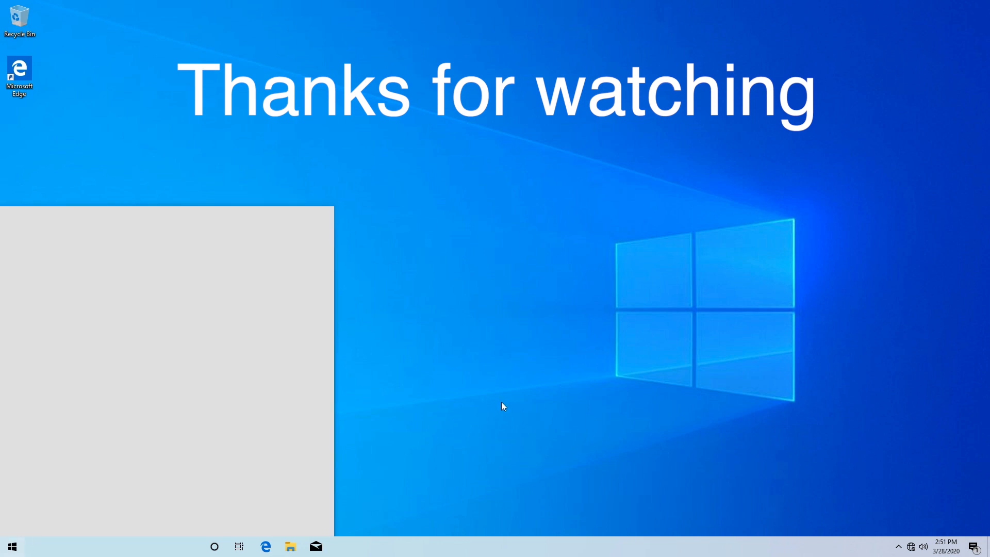
pyautogui.click(502, 402)
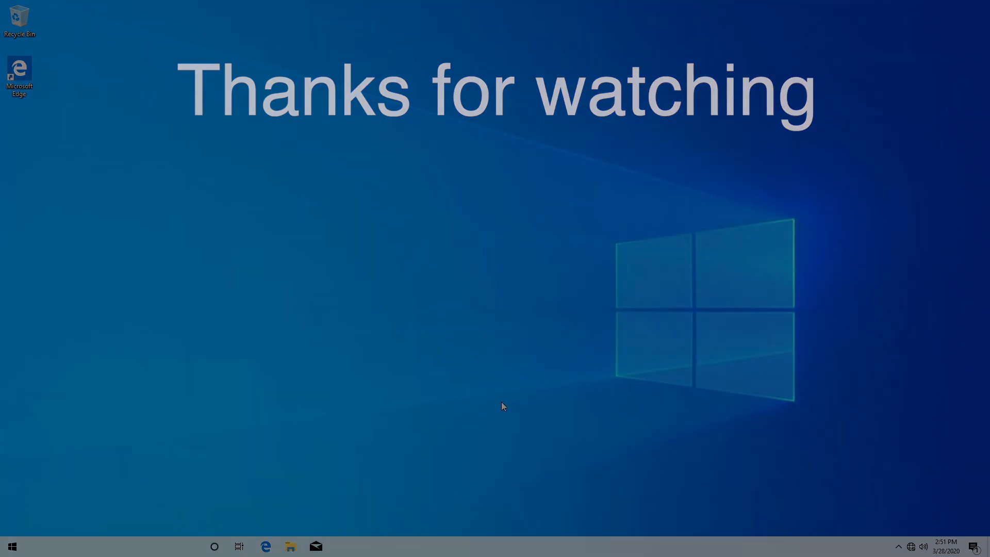